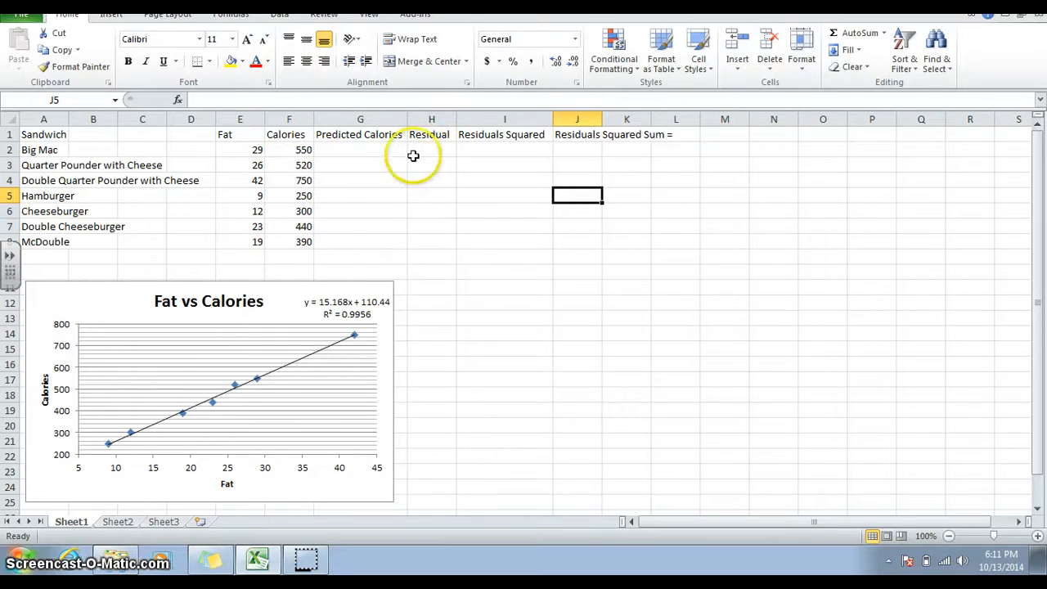
Enter the trendline-based formula =15.168*E2+110.44 in the first Predicted Calories cell.
{"action": "left_click", "coordinate": [388, 147]}
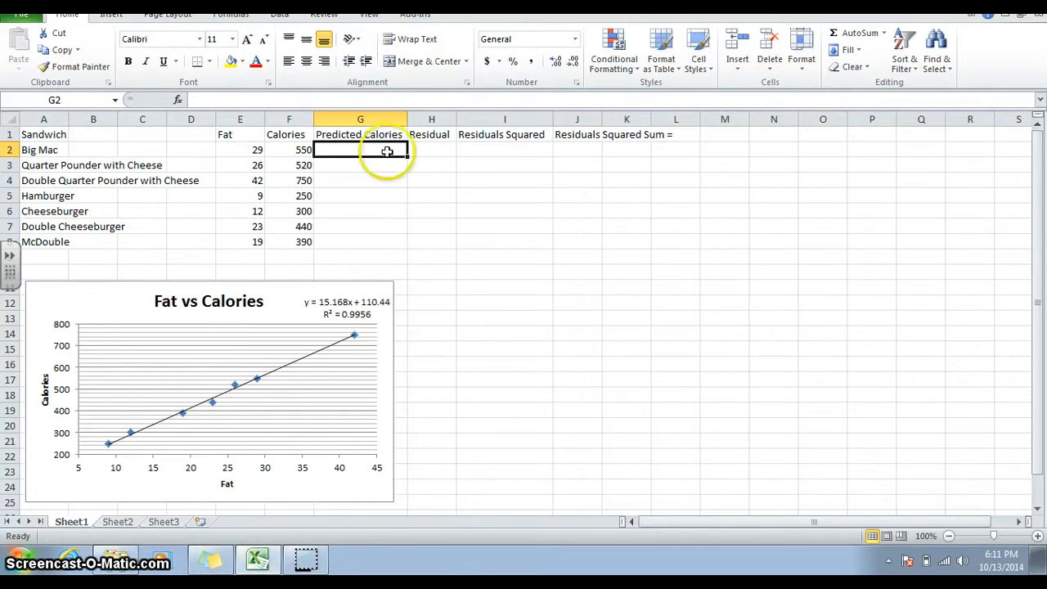
{"action": "left_click", "coordinate": [342, 296]}
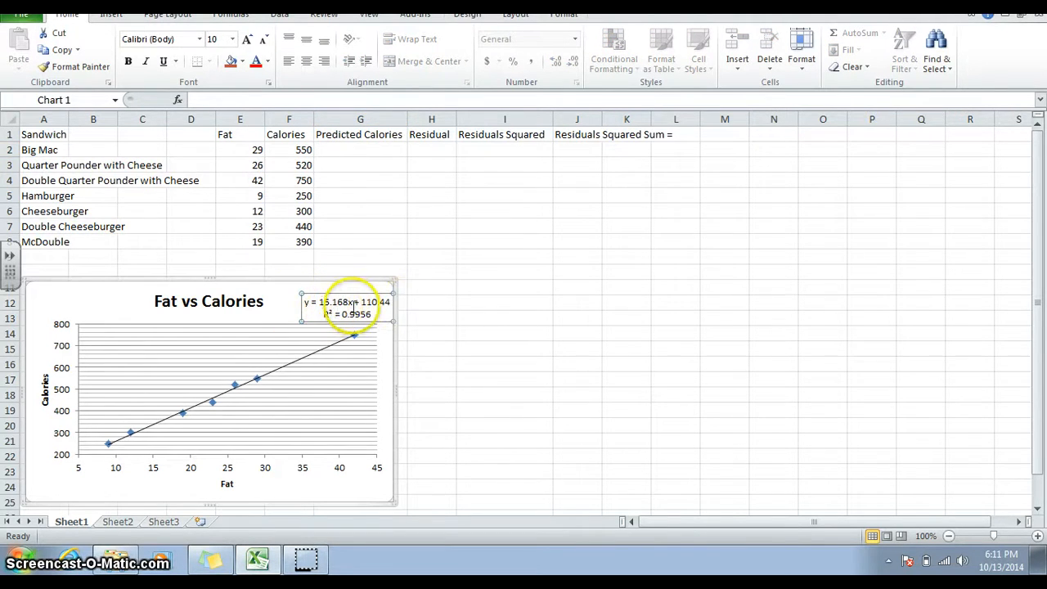
{"action": "left_click", "coordinate": [350, 303]}
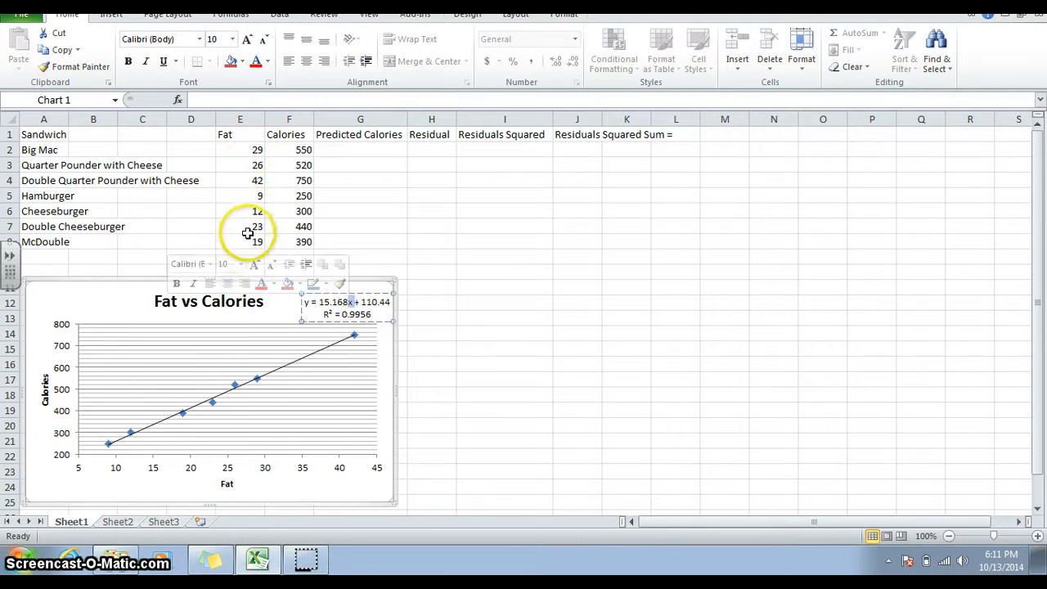
{"action": "left_click", "coordinate": [379, 209]}
{"action": "left_click", "coordinate": [380, 150]}
{"action": "left_click", "coordinate": [365, 102]}
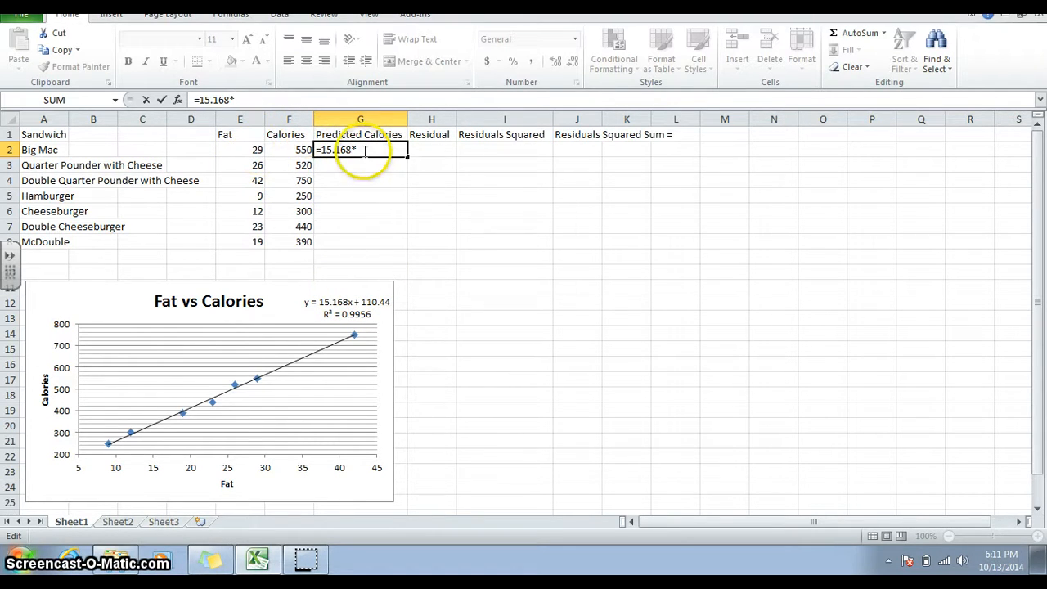
{"action": "left_click", "coordinate": [248, 149]}
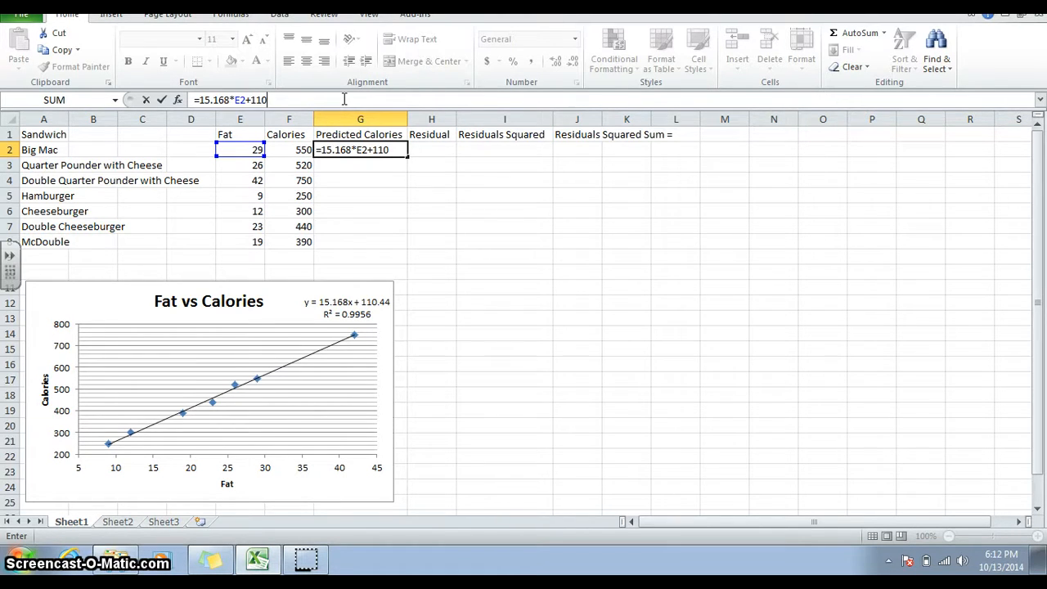
{"action": "type", "text": "44"}
{"action": "key", "text": "Return"}
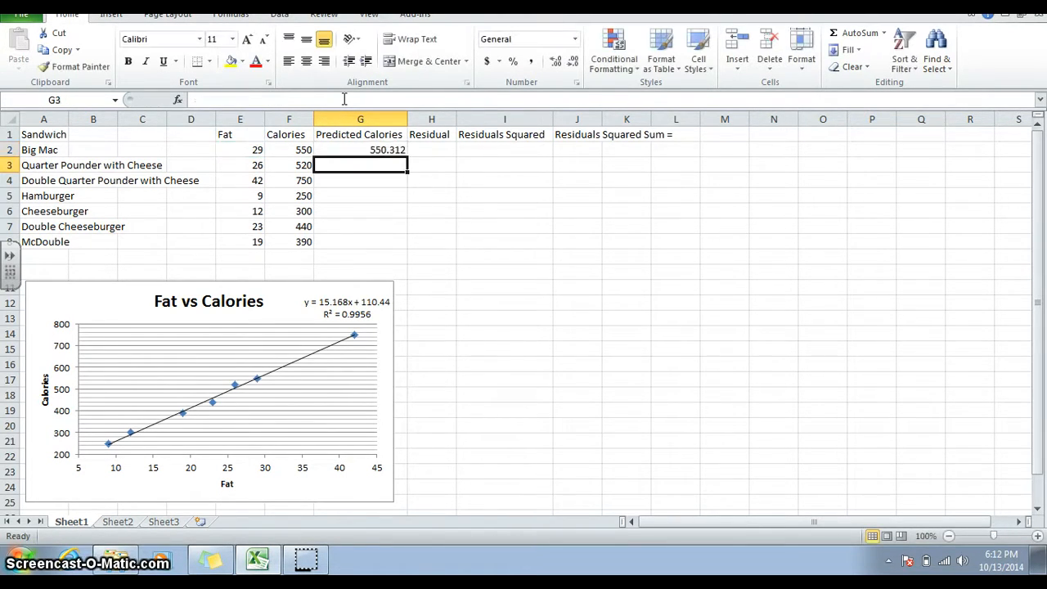
Fill the predicted calories formula down through row 8 and check the copied formulas.
{"action": "left_click", "coordinate": [369, 149]}
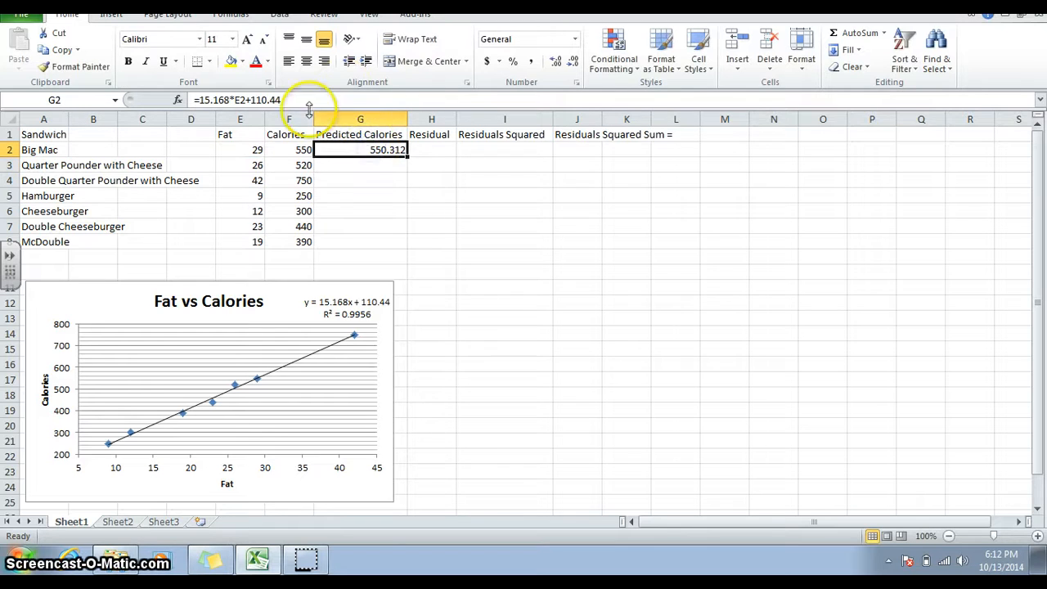
{"action": "left_click_drag", "start_coordinate": [407, 155], "coordinate": [408, 246]}
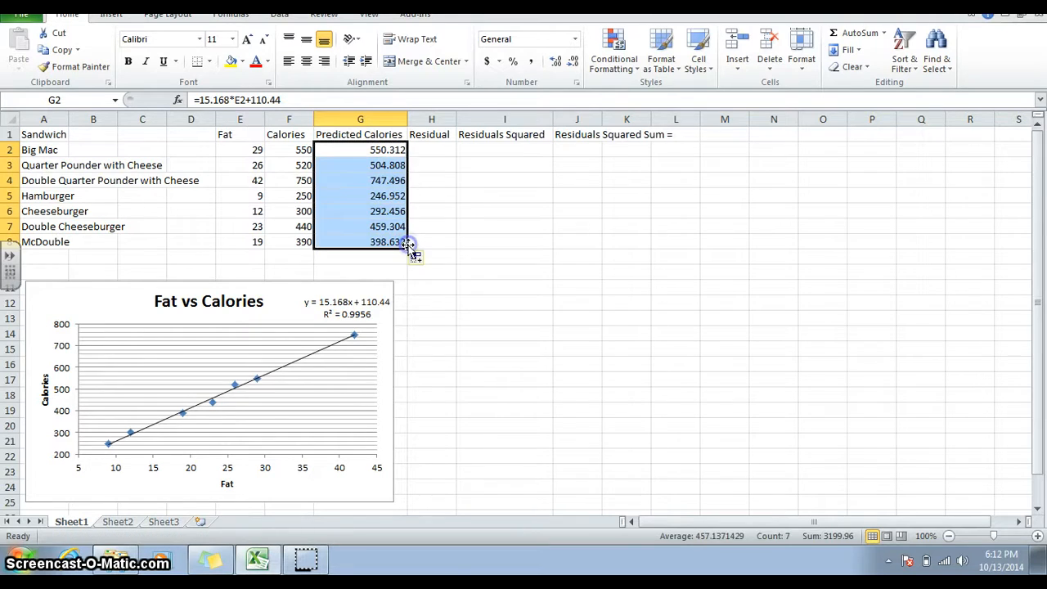
{"action": "left_click", "coordinate": [390, 165]}
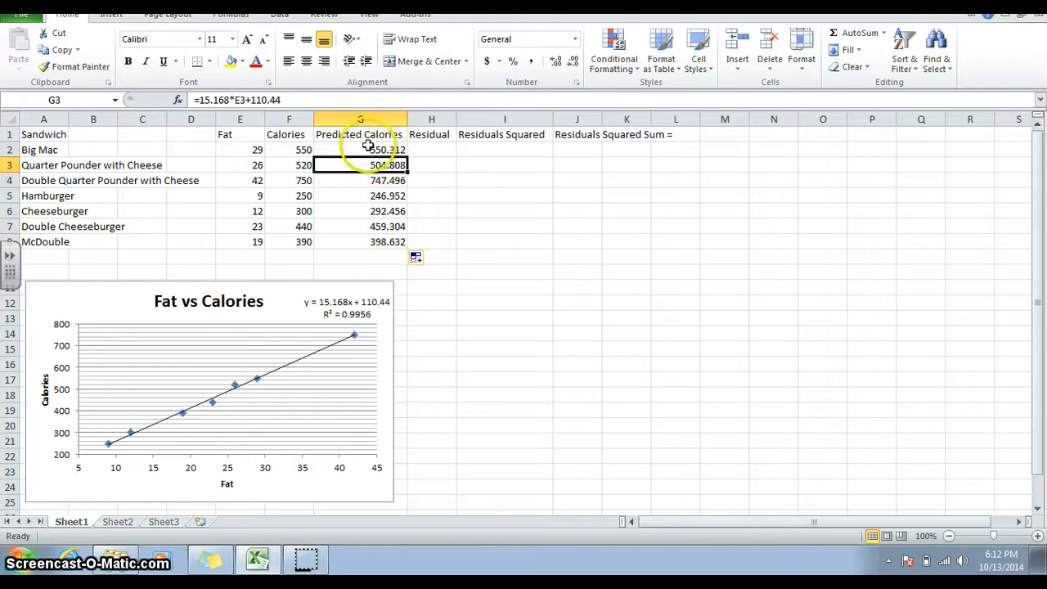
{"action": "left_click", "coordinate": [351, 180]}
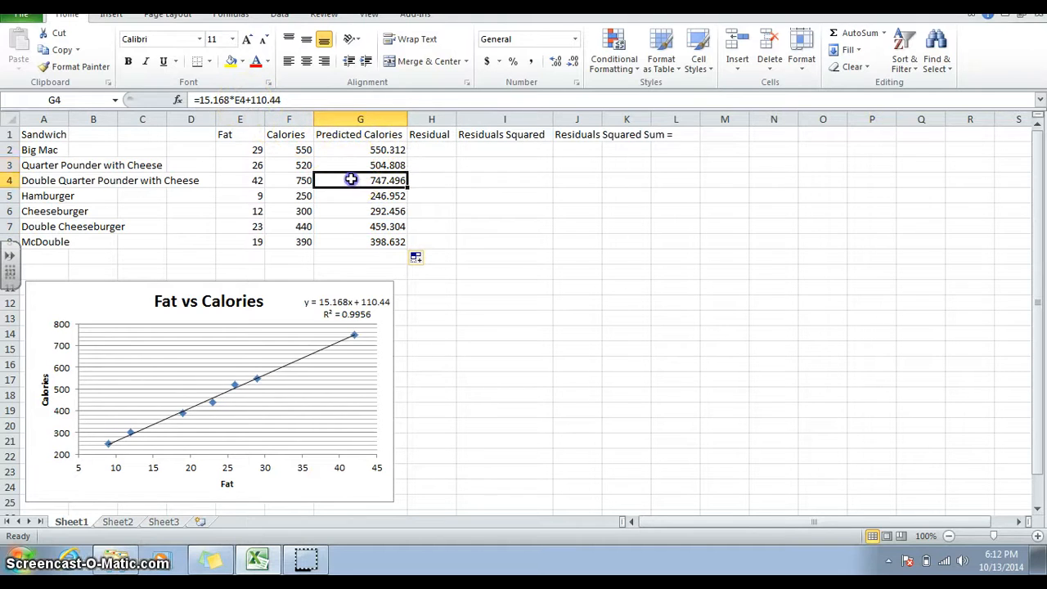
{"action": "left_click", "coordinate": [354, 194]}
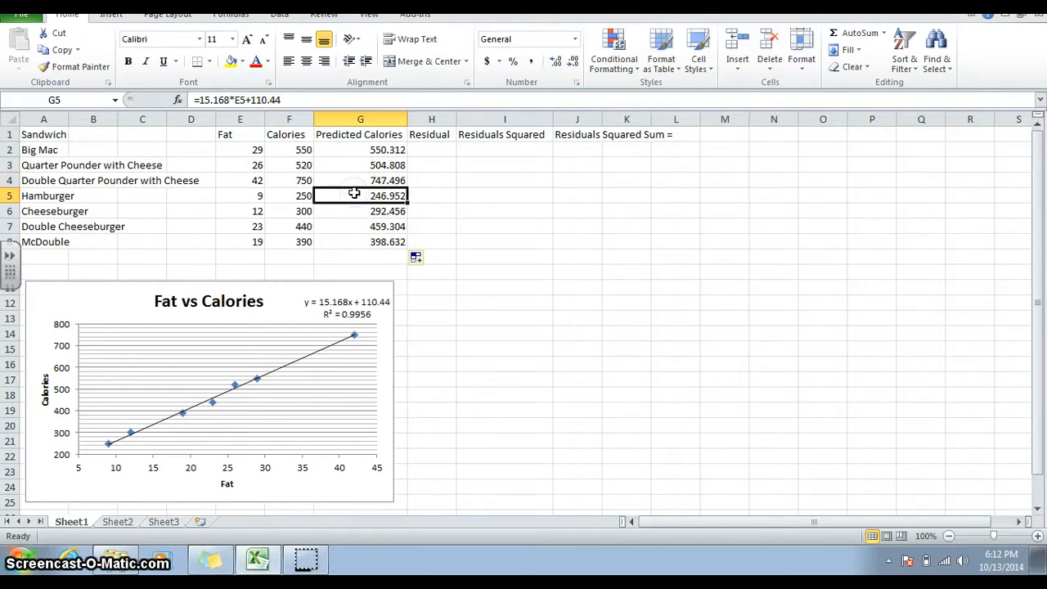
Enter the residual formula =F2-G2 in the first Residual cell.
{"action": "left_click", "coordinate": [438, 145]}
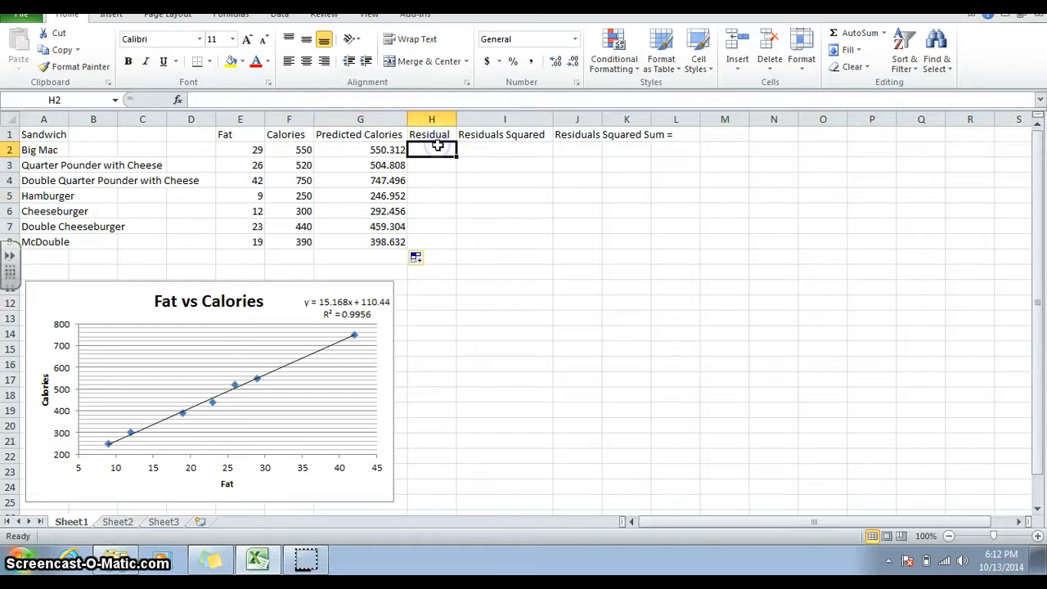
{"action": "left_click", "coordinate": [423, 97]}
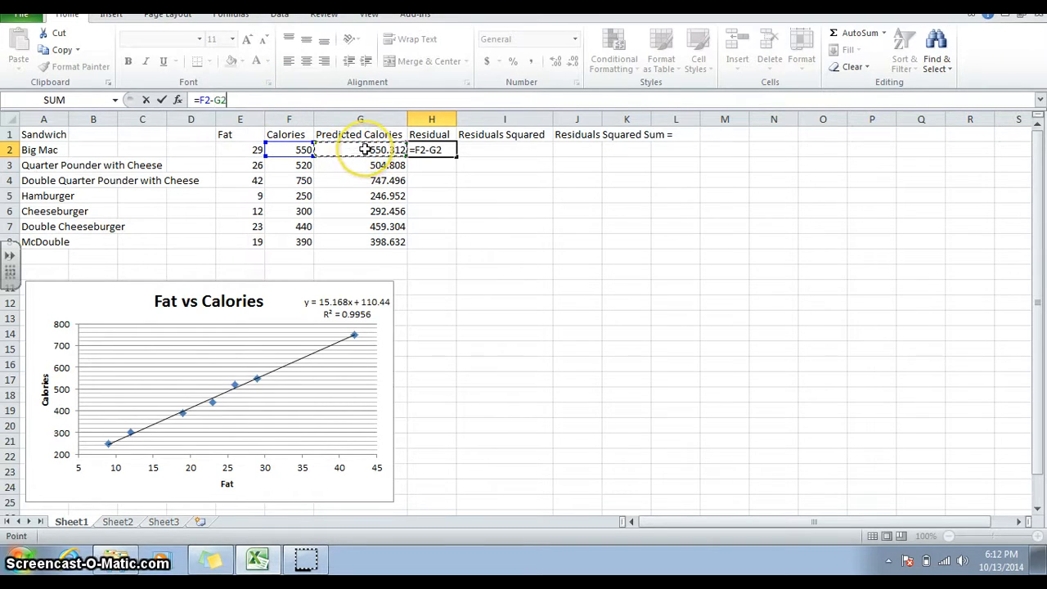
{"action": "key", "text": "Return"}
Fill the residual formula down through row 8.
{"action": "left_click", "coordinate": [440, 148]}
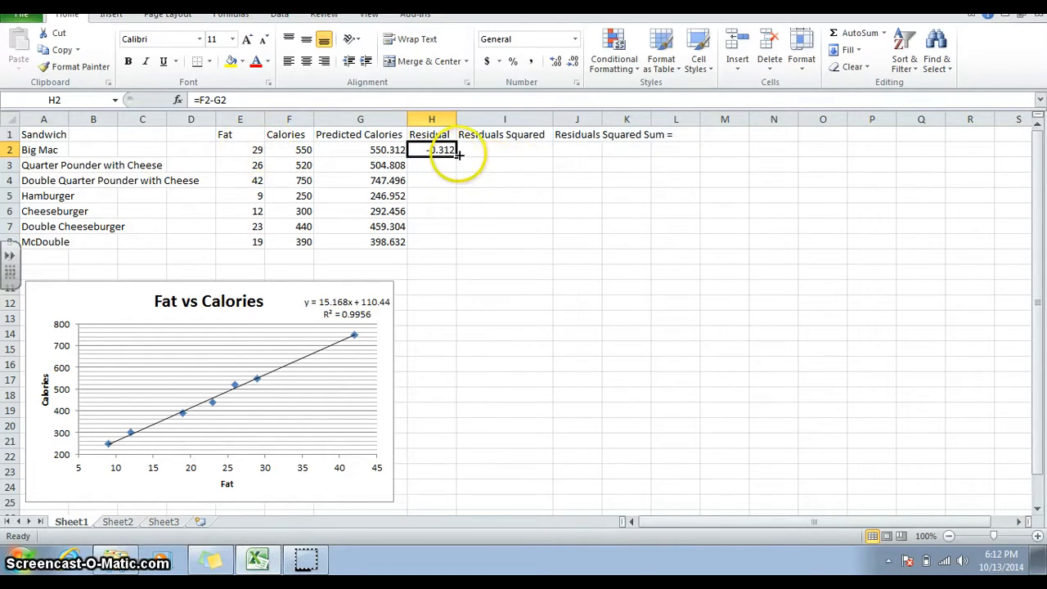
{"action": "left_click_drag", "start_coordinate": [459, 156], "coordinate": [458, 155]}
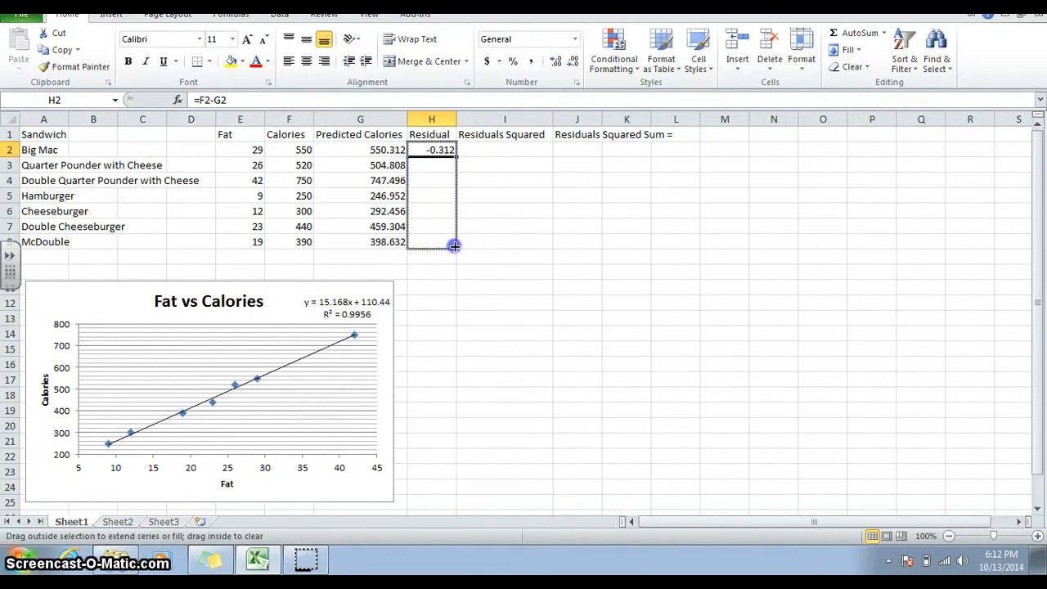
{"action": "left_click_drag", "start_coordinate": [454, 245], "coordinate": [454, 247]}
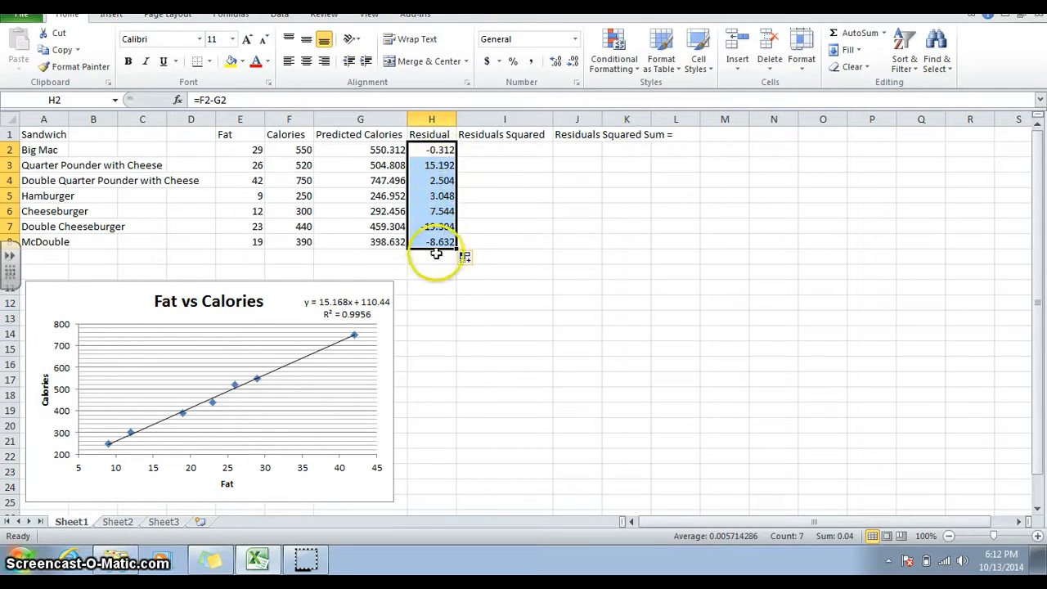
{"action": "left_click", "coordinate": [494, 212]}
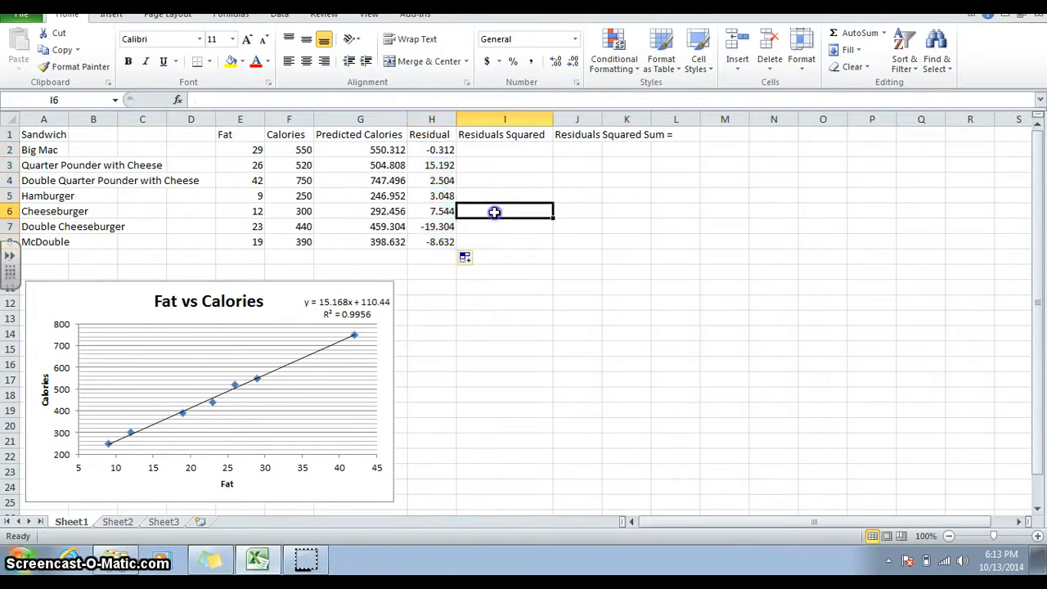
{"action": "left_click", "coordinate": [447, 147]}
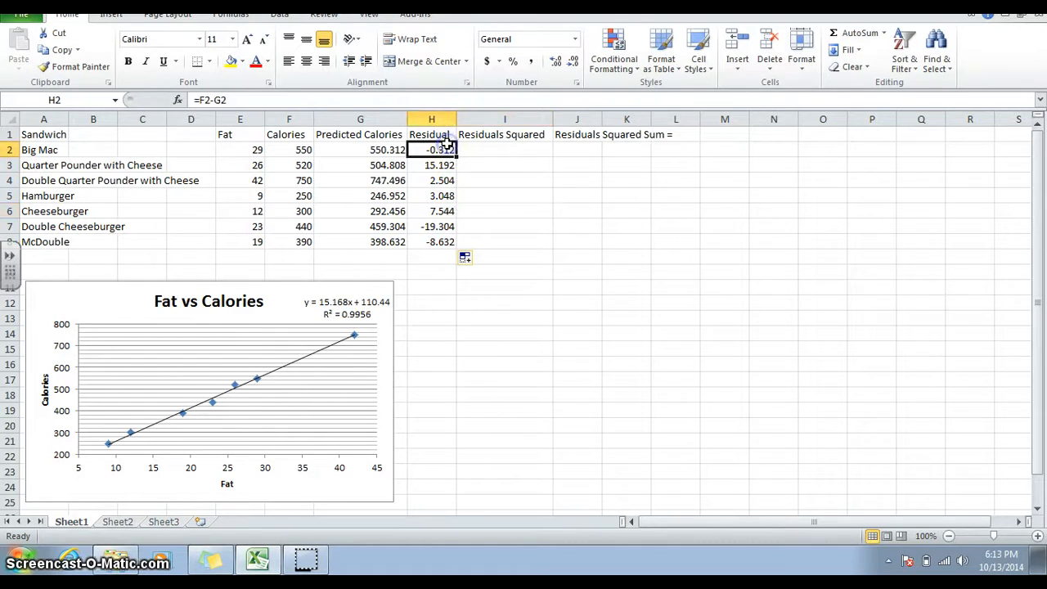
{"action": "left_click", "coordinate": [255, 145]}
{"action": "left_click_drag", "start_coordinate": [256, 146], "coordinate": [254, 244]}
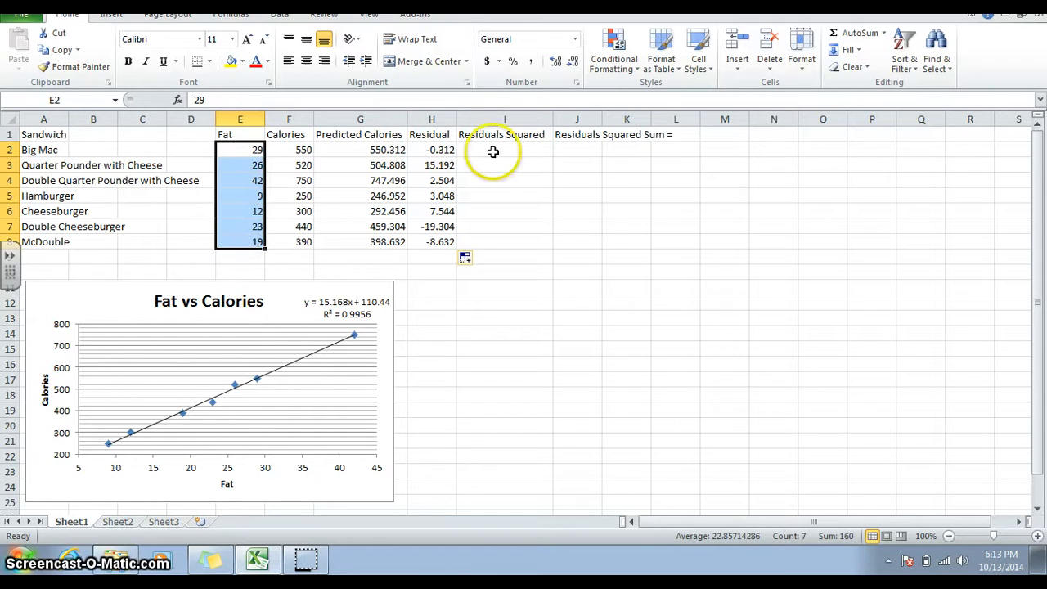
{"action": "left_click_drag", "start_coordinate": [450, 152], "coordinate": [440, 237]}
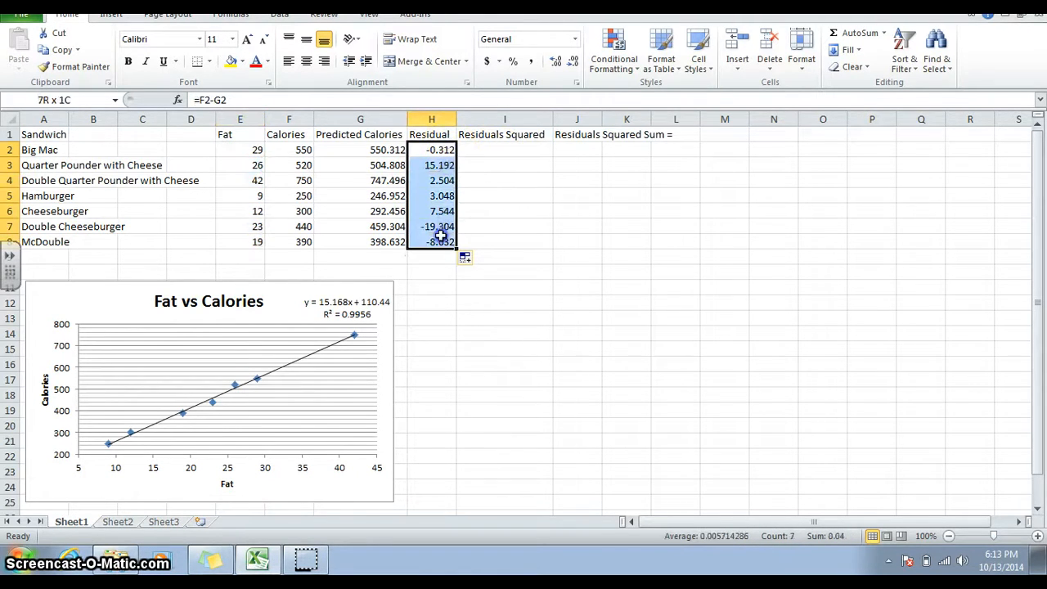
{"action": "left_click", "coordinate": [476, 214]}
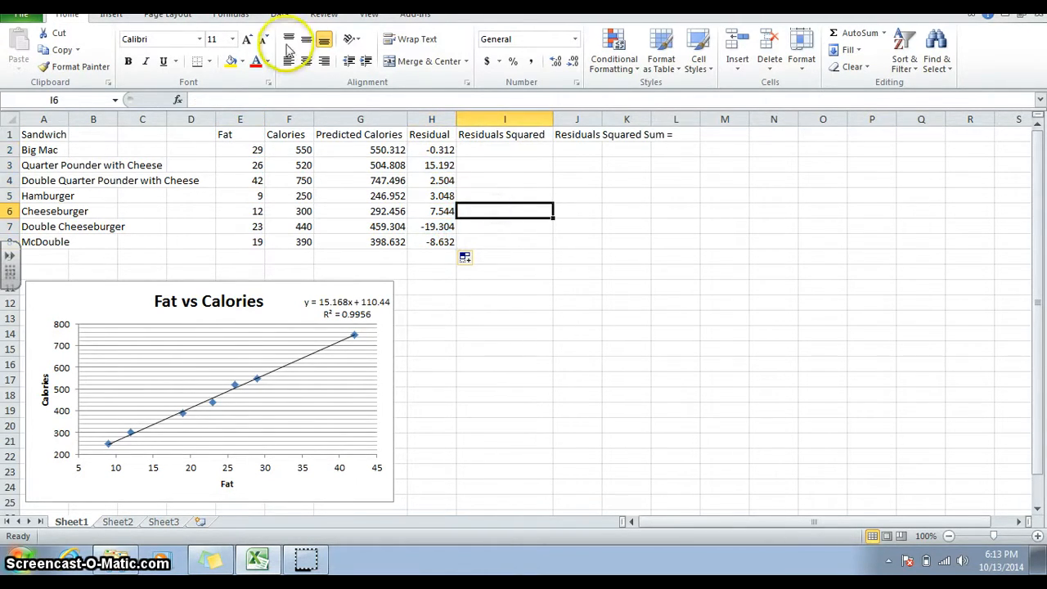
Insert a scatter chart with markers only and move it beside the Fat vs Calories chart.
{"action": "left_click", "coordinate": [111, 15]}
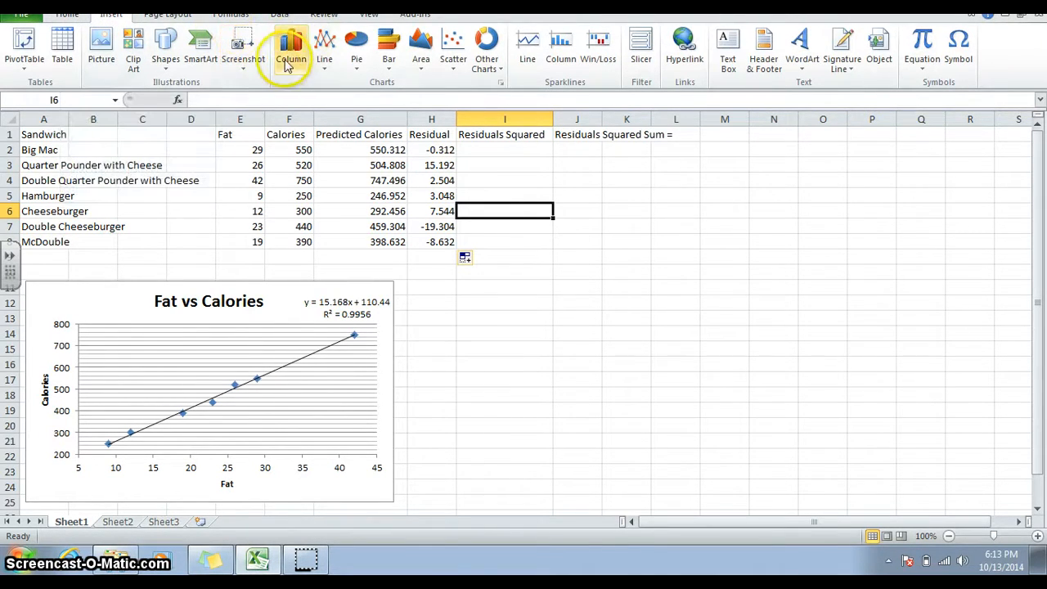
{"action": "left_click", "coordinate": [466, 69]}
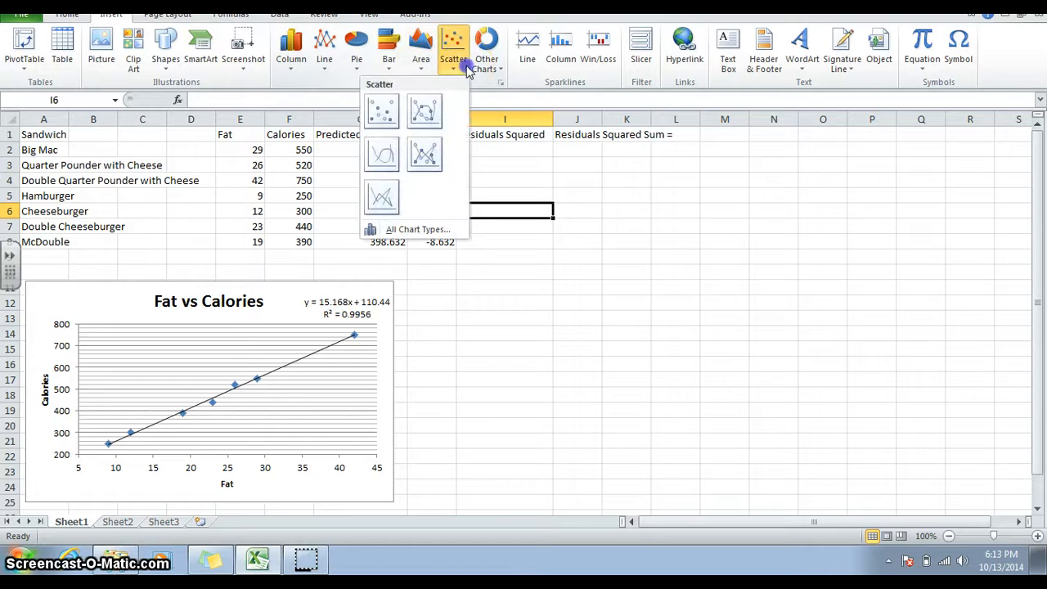
{"action": "left_click", "coordinate": [381, 111]}
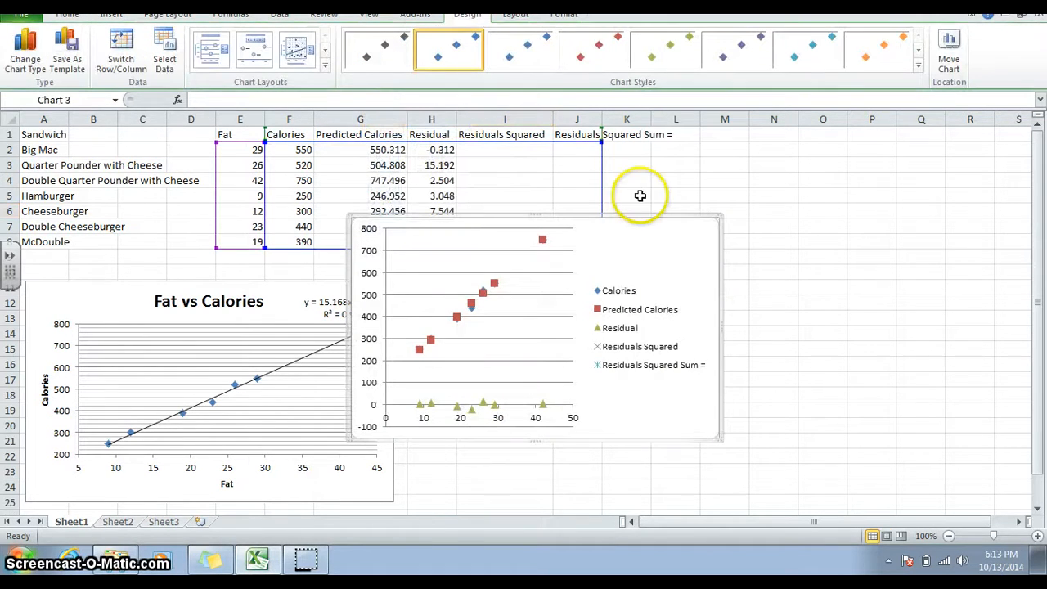
{"action": "left_click_drag", "start_coordinate": [627, 243], "coordinate": [870, 316]}
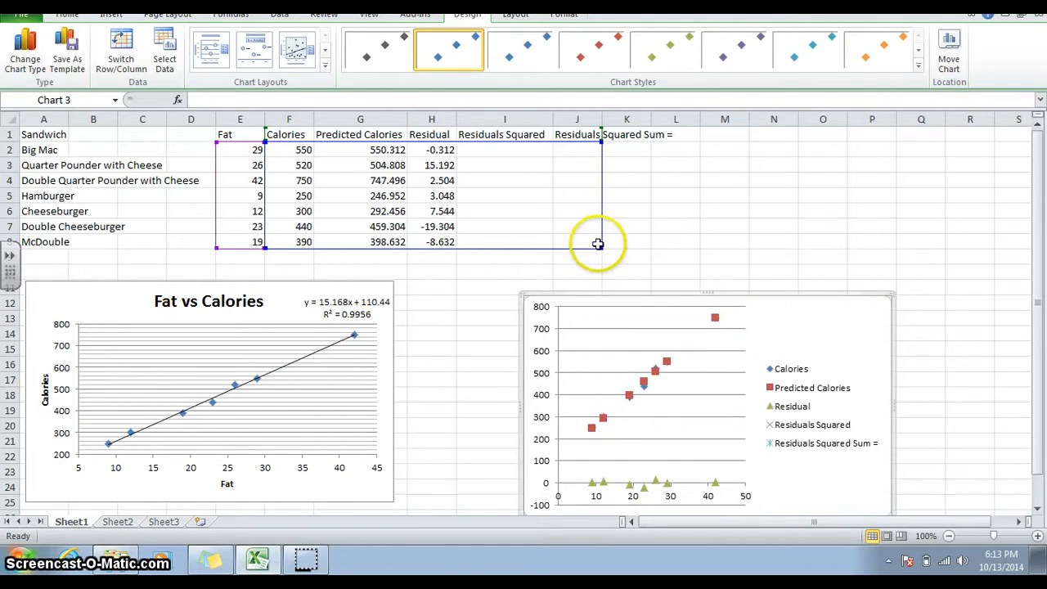
Open the new chart's data source and remove all of its series.
{"action": "right_click", "coordinate": [598, 360]}
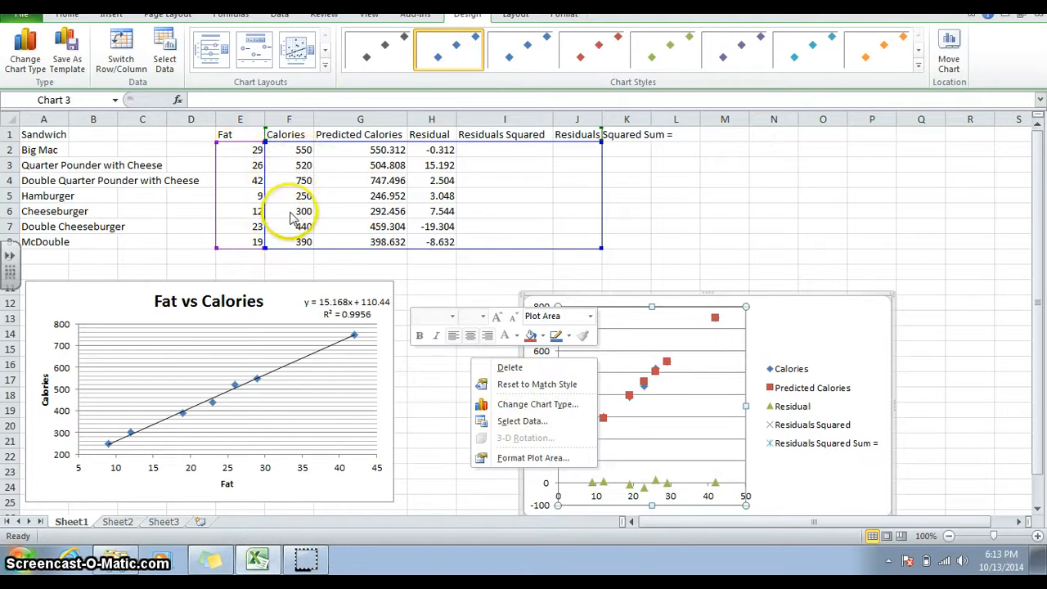
{"action": "left_click", "coordinate": [495, 421]}
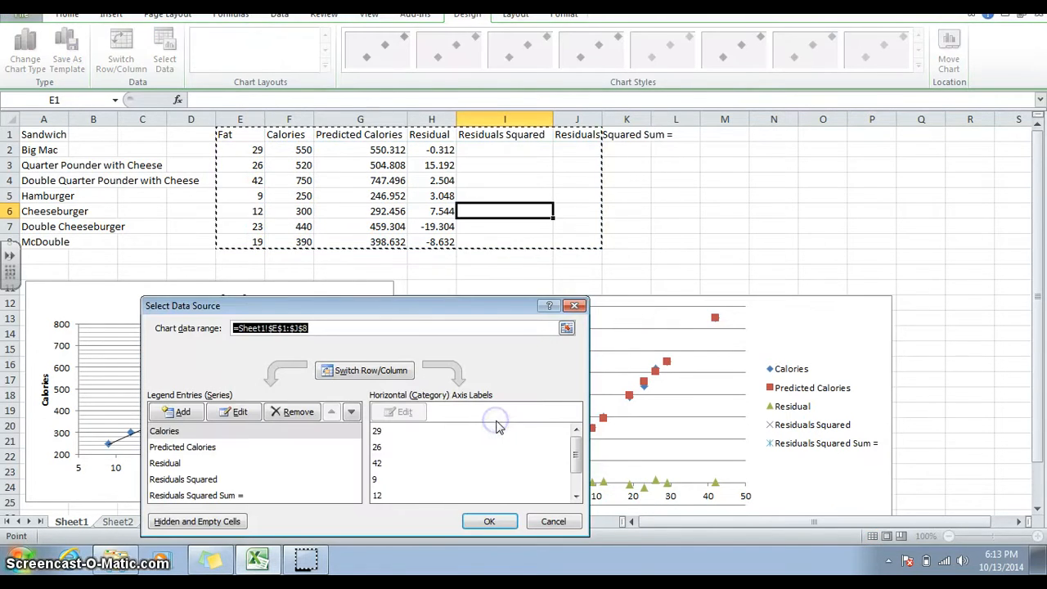
{"action": "left_click", "coordinate": [573, 306]}
{"action": "right_click", "coordinate": [584, 338]}
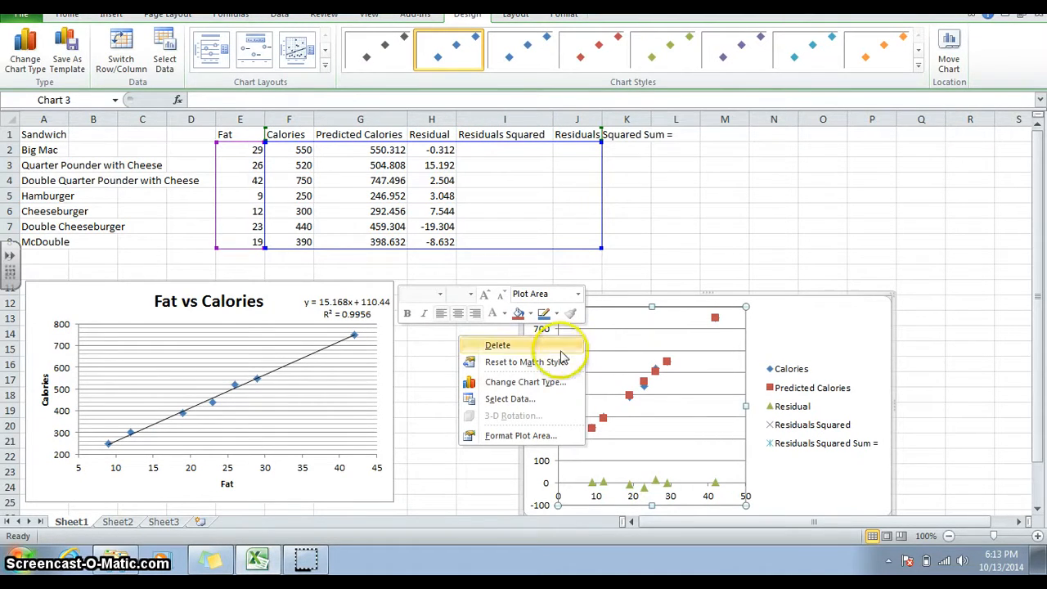
{"action": "left_click", "coordinate": [540, 398]}
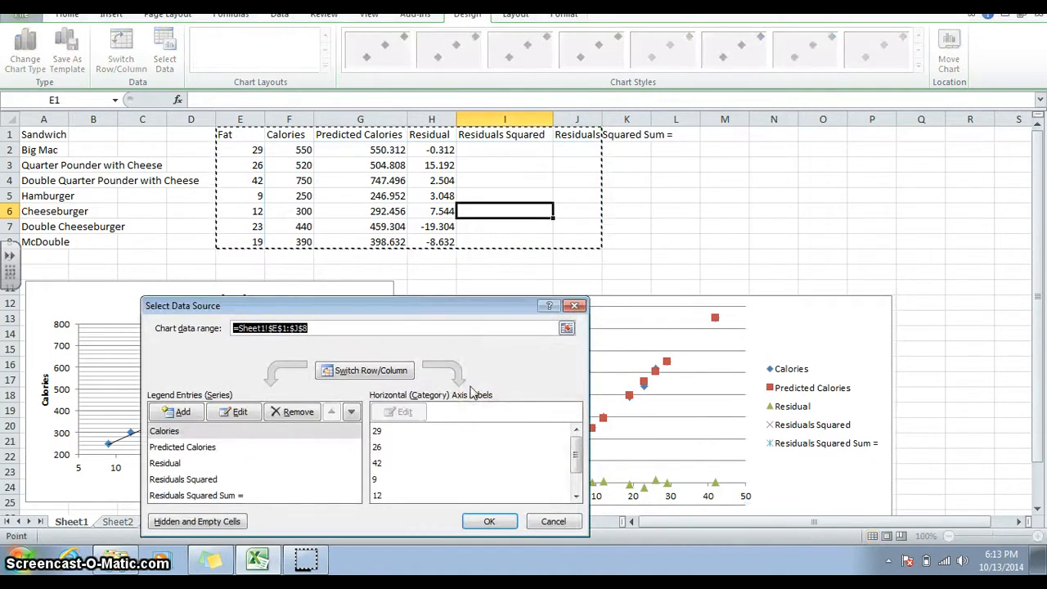
{"action": "left_click", "coordinate": [291, 415]}
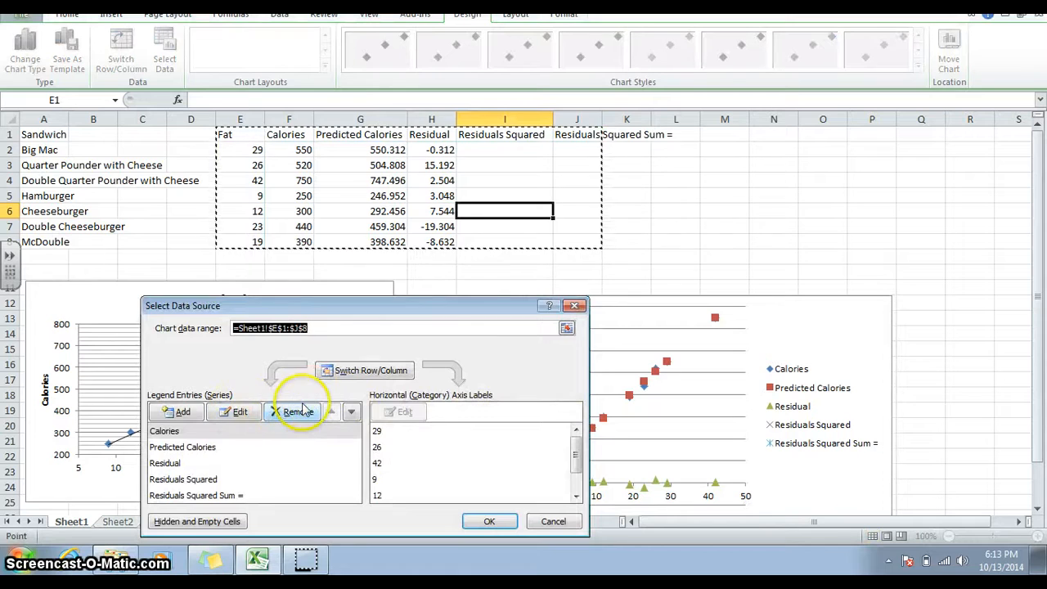
{"action": "left_click", "coordinate": [302, 414]}
{"action": "left_click", "coordinate": [299, 411]}
{"action": "left_click", "coordinate": [300, 412]}
{"action": "left_click", "coordinate": [300, 412]}
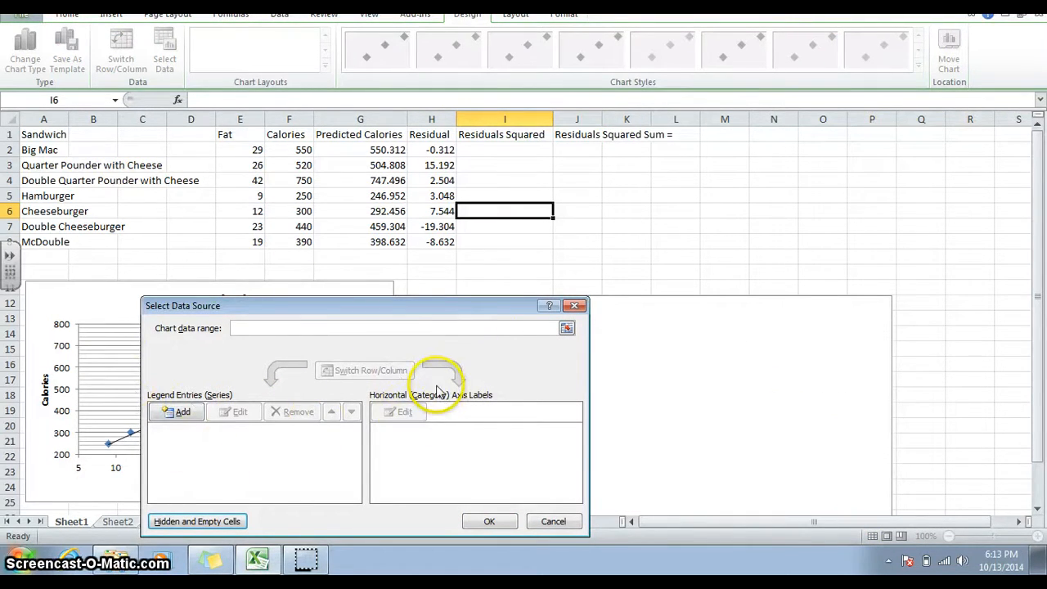
Add a series to the new chart using Fat values E2:E8 as X values and Residual values H2:H8 as Y values.
{"action": "left_click", "coordinate": [182, 412]}
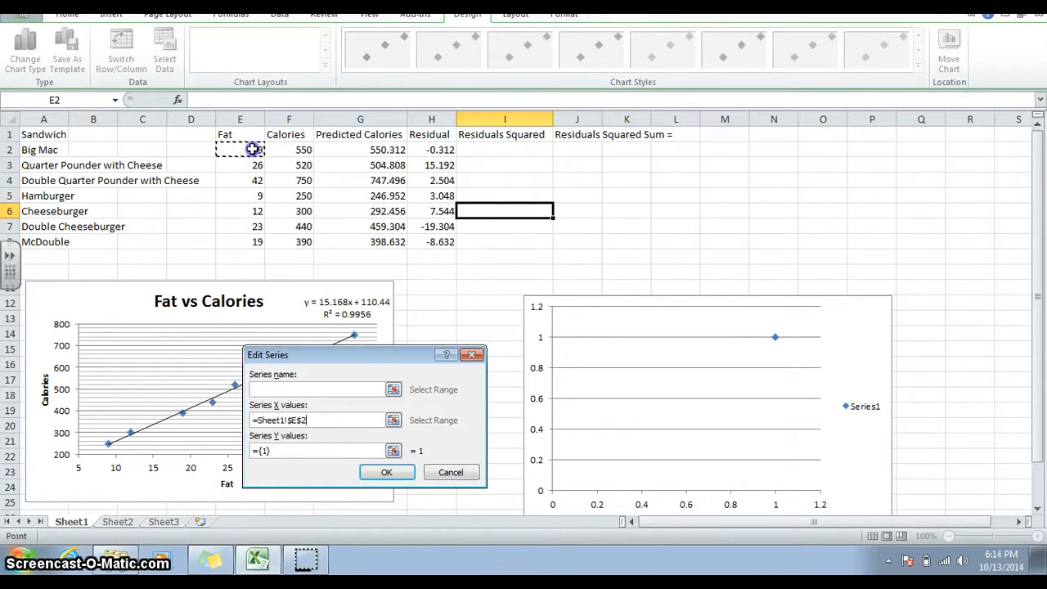
{"action": "left_click_drag", "start_coordinate": [254, 149], "coordinate": [253, 241]}
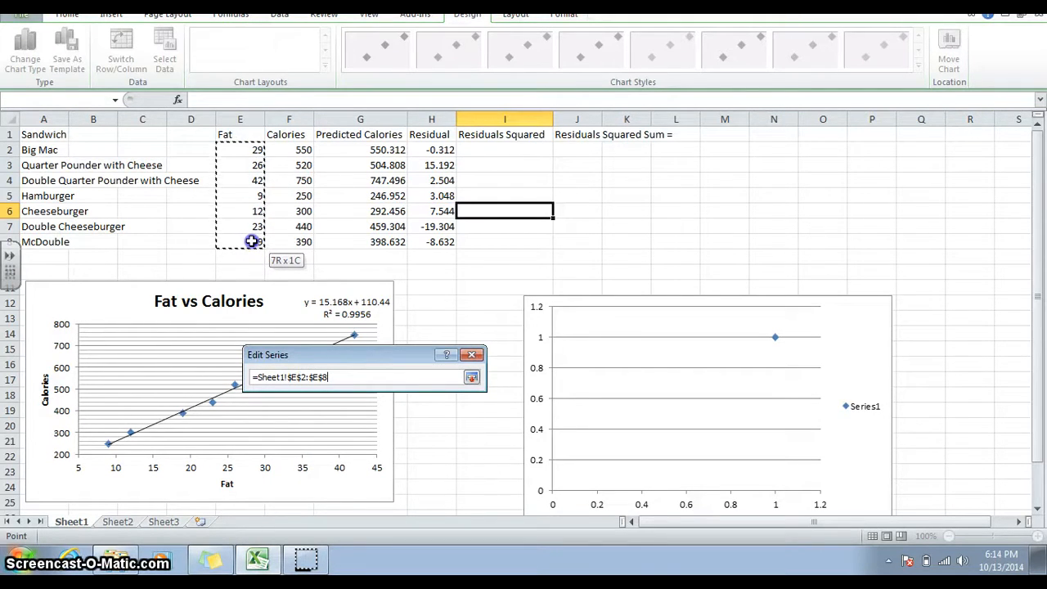
{"action": "left_click_drag", "start_coordinate": [252, 241], "coordinate": [252, 241]}
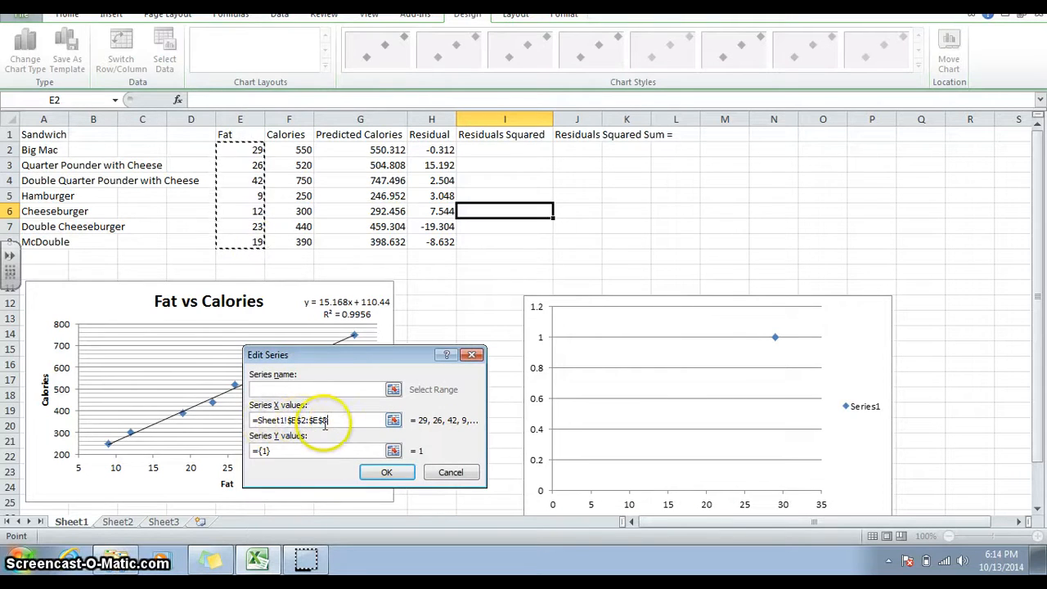
{"action": "left_click_drag", "start_coordinate": [320, 452], "coordinate": [238, 451]}
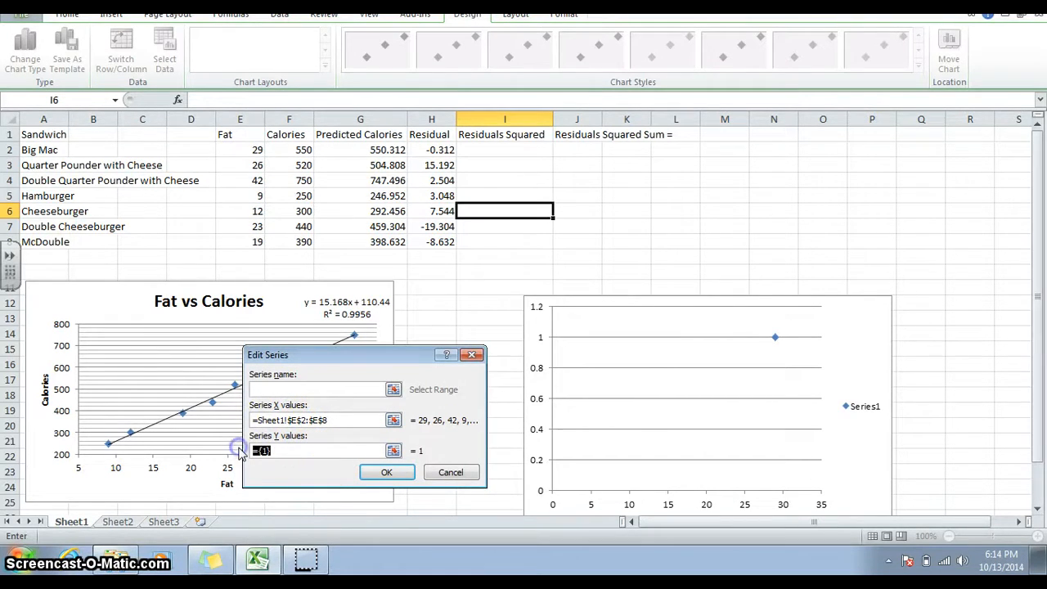
{"action": "key", "text": "BackSpace"}
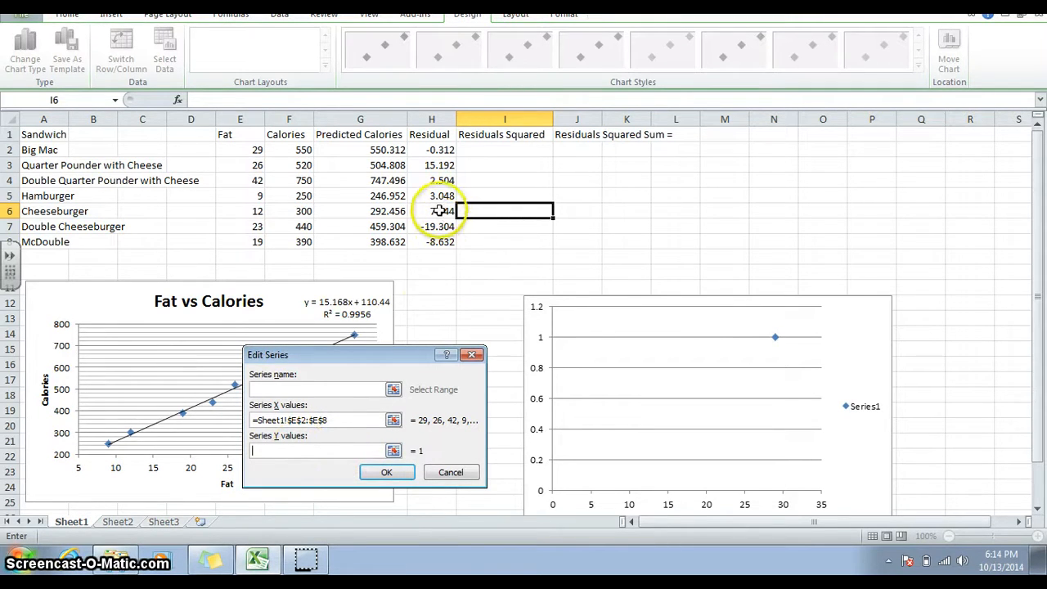
{"action": "left_click_drag", "start_coordinate": [438, 149], "coordinate": [434, 238]}
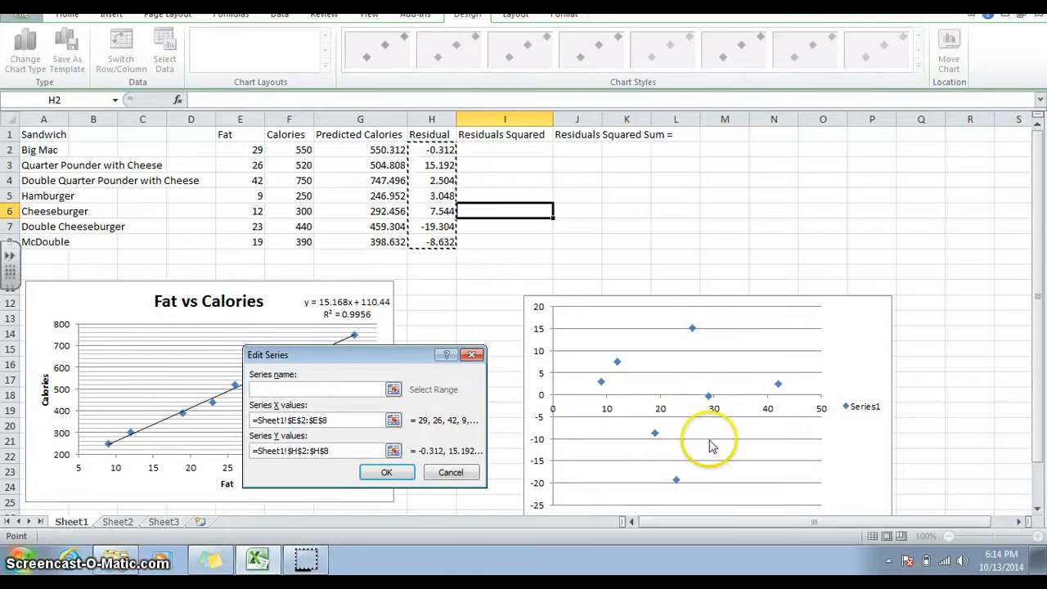
{"action": "left_click", "coordinate": [386, 472]}
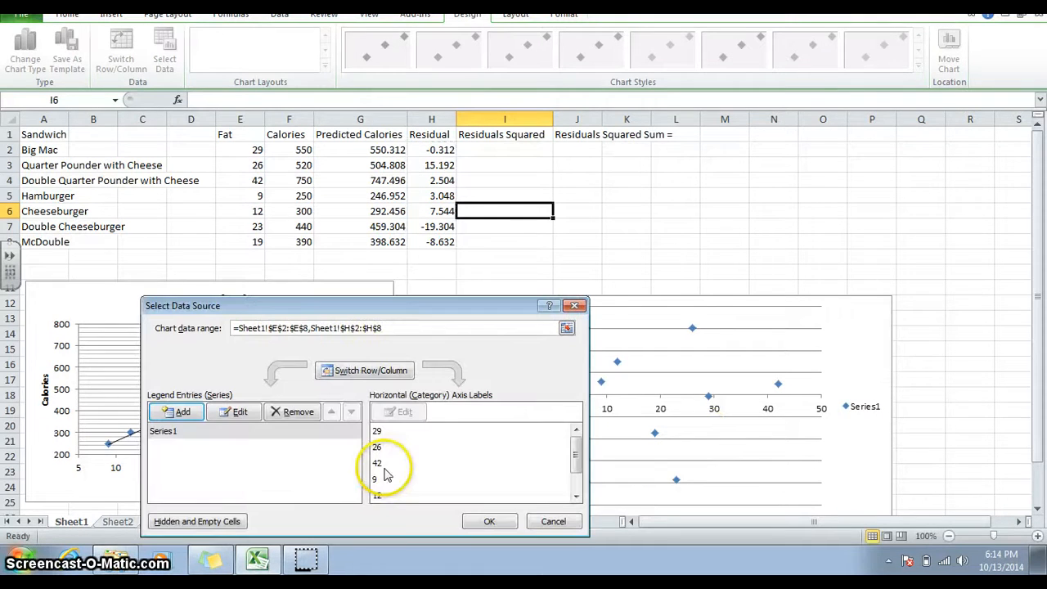
{"action": "left_click", "coordinate": [486, 522]}
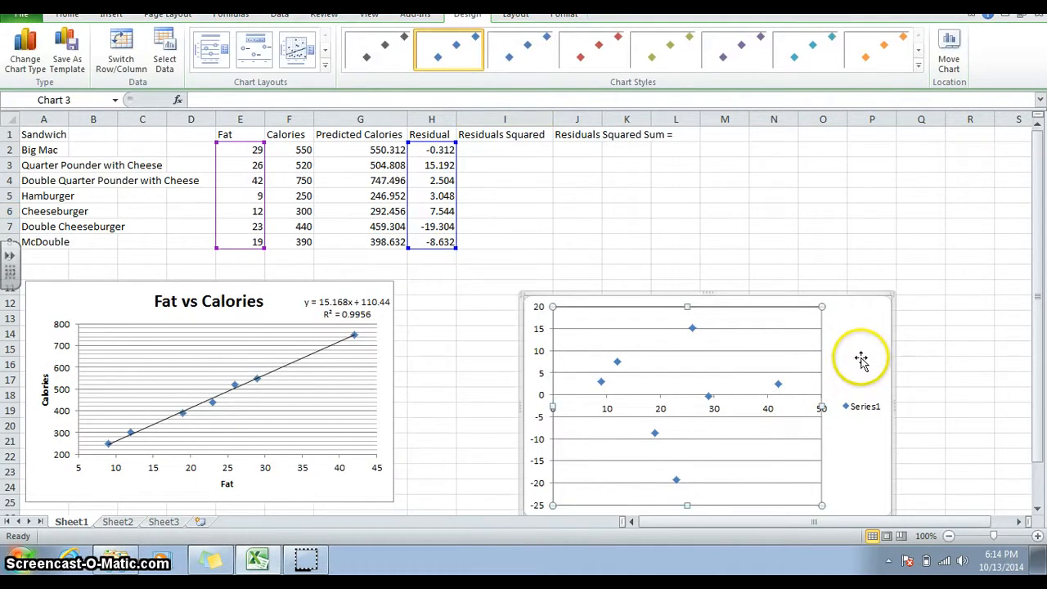
Move the residual chart up beside the Fat vs Calories chart and delete its legend.
{"action": "left_click_drag", "start_coordinate": [861, 360], "coordinate": [863, 280]}
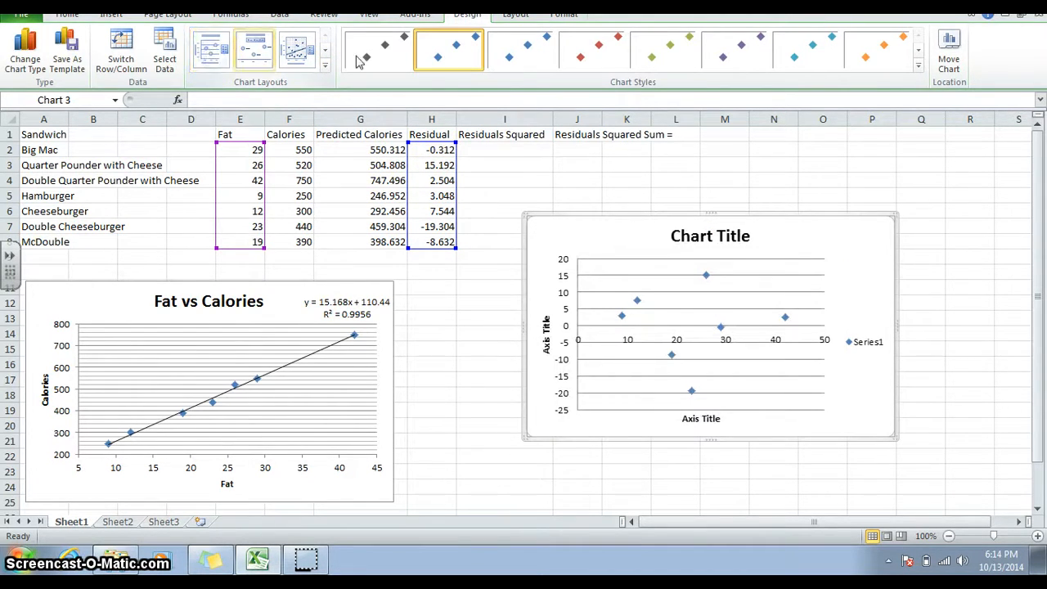
{"action": "left_click", "coordinate": [868, 344]}
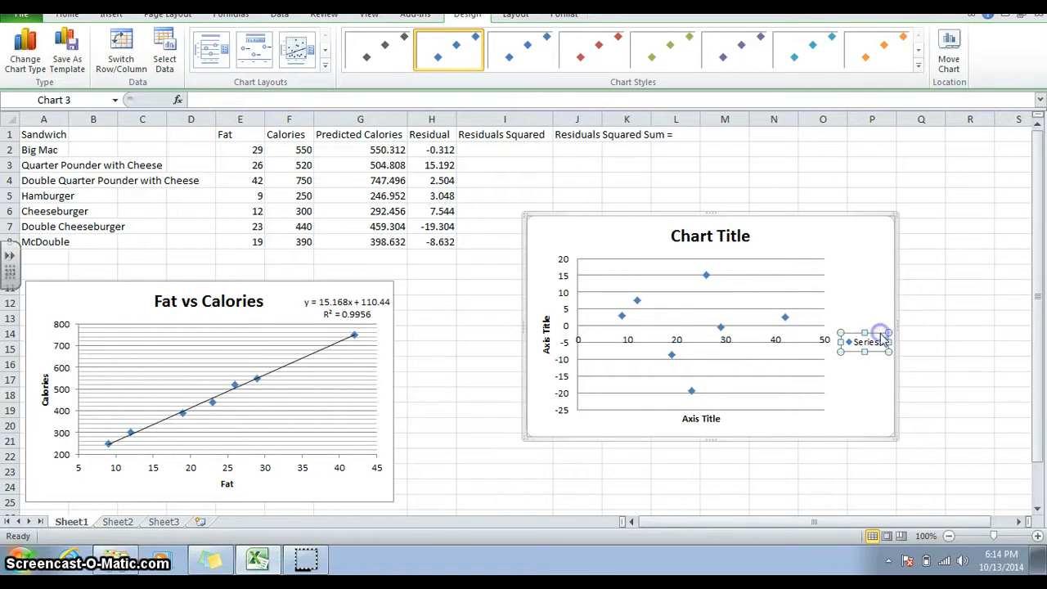
{"action": "key", "text": "Delete"}
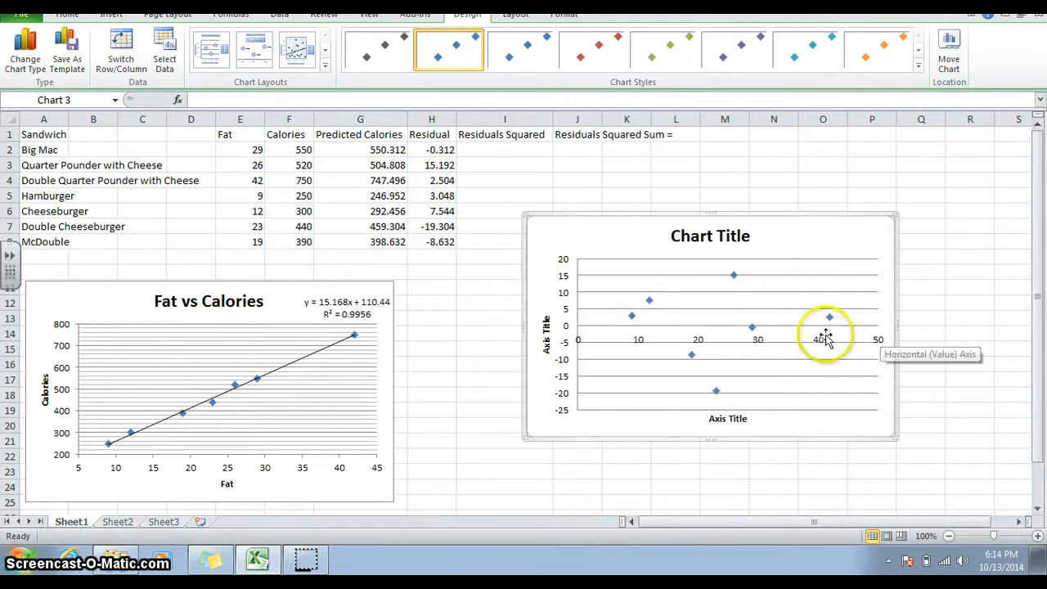
Retitle the new chart as Residual Plot.
{"action": "left_click", "coordinate": [714, 235]}
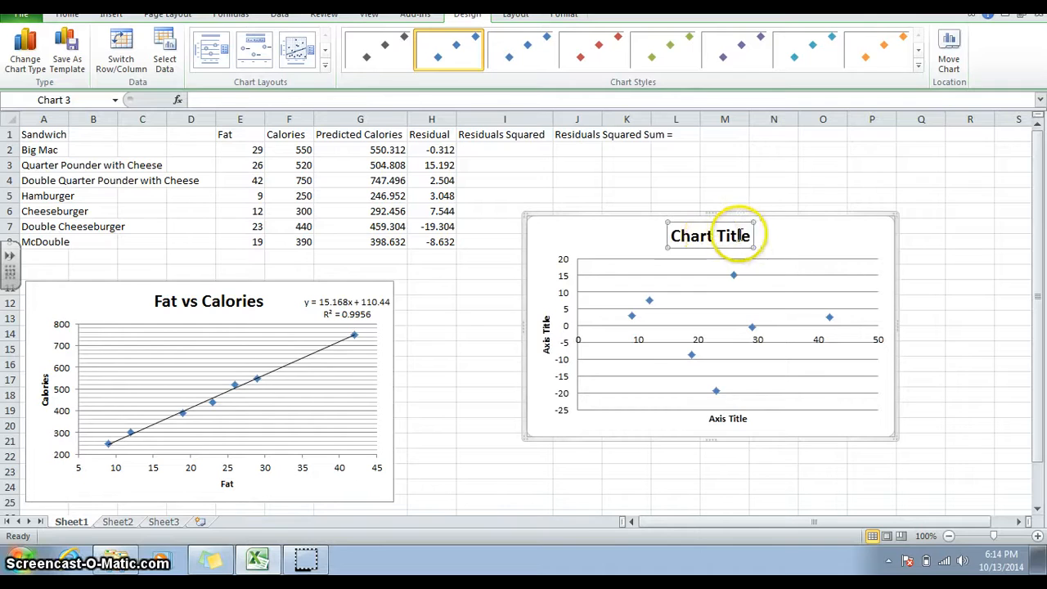
{"action": "left_click_drag", "start_coordinate": [750, 237], "coordinate": [641, 242]}
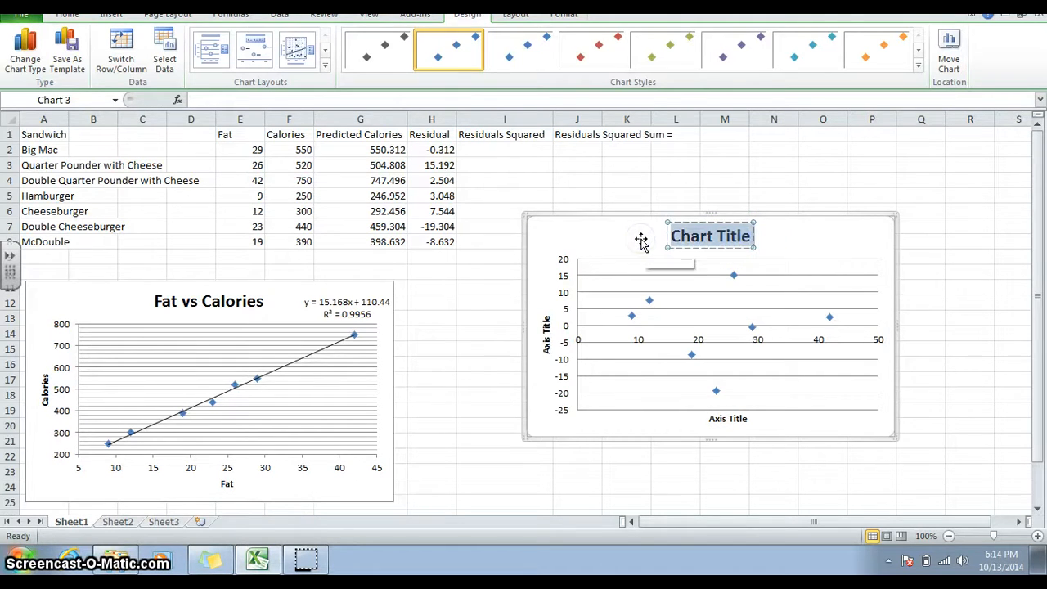
{"action": "type", "text": "REsidual"}
{"action": "key", "text": "BackSpace"}
{"action": "key", "text": "BackSpace"}
{"action": "key", "text": "BackSpace"}
{"action": "key", "text": "BackSpace"}
{"action": "key", "text": "BackSpace"}
{"action": "key", "text": "BackSpace"}
{"action": "key", "text": "BackSpace"}
{"action": "type", "text": "esidual Plot"}
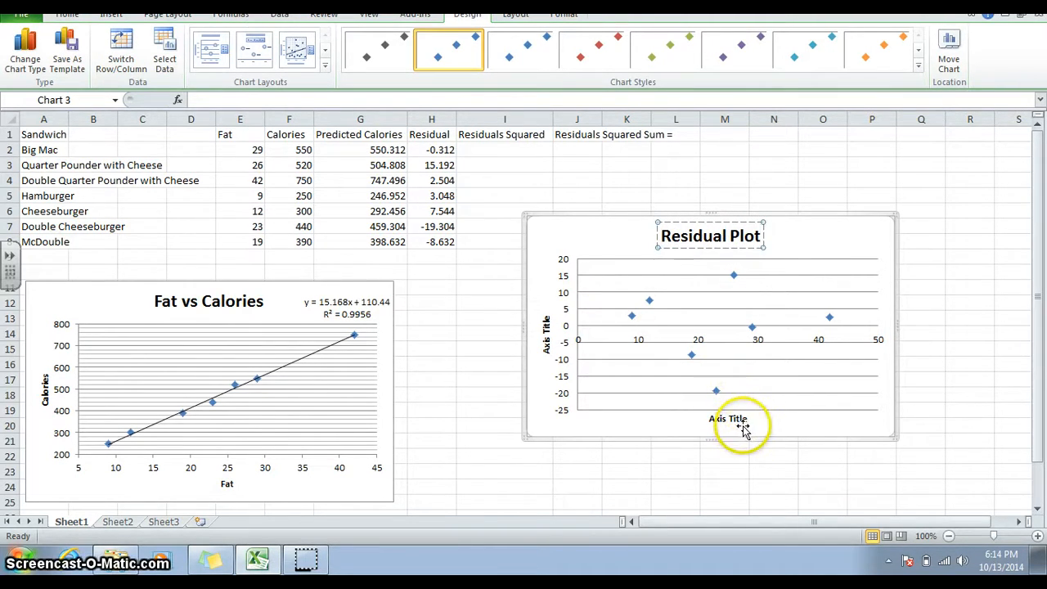
Label the horizontal axis title of the residual chart as Fat.
{"action": "left_click", "coordinate": [787, 331]}
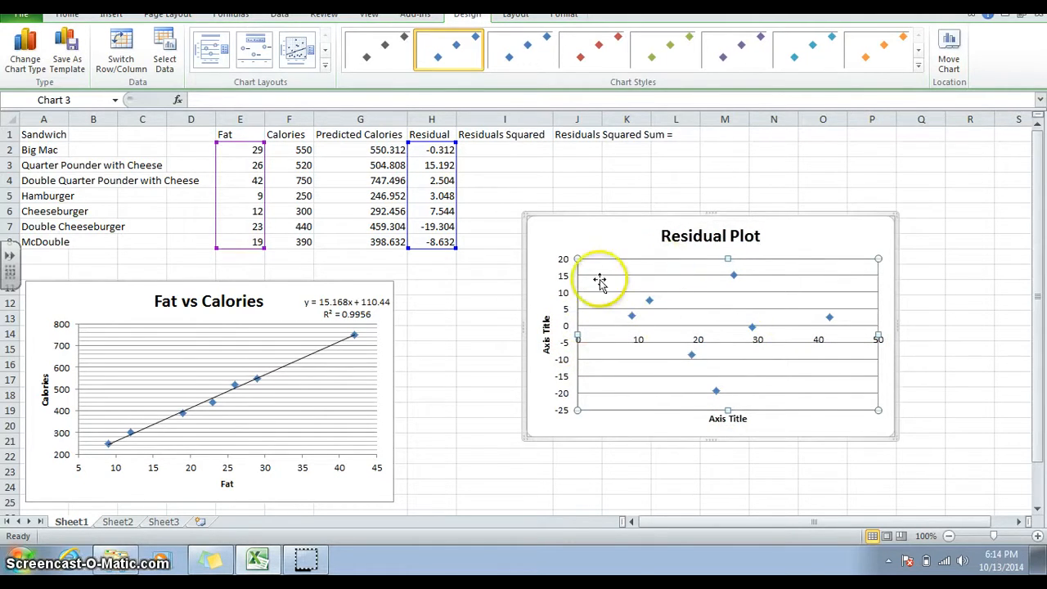
{"action": "left_click", "coordinate": [882, 344]}
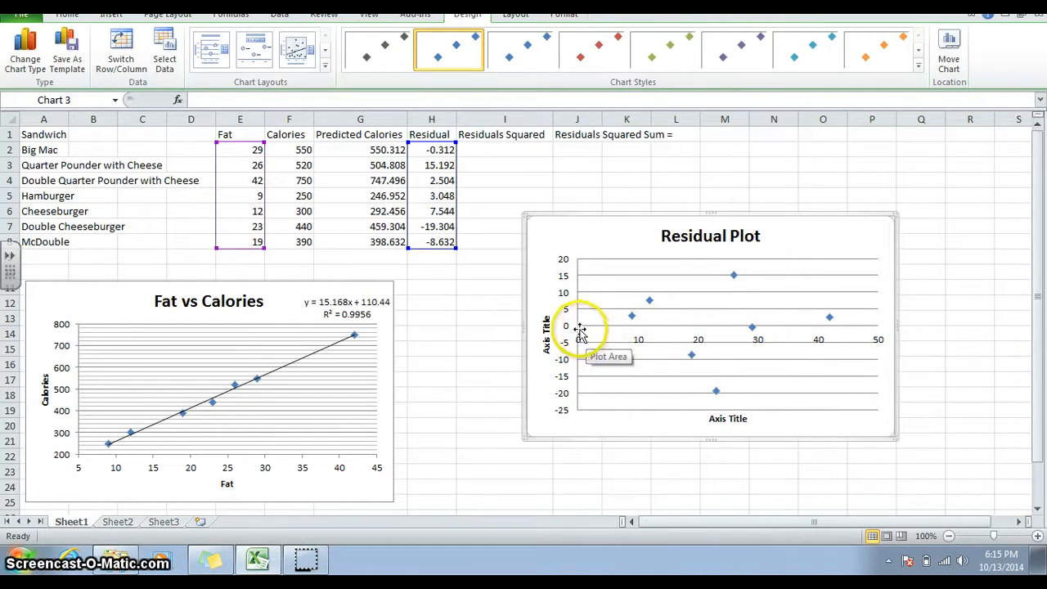
{"action": "left_click", "coordinate": [747, 419]}
{"action": "left_click", "coordinate": [749, 419]}
{"action": "left_click_drag", "start_coordinate": [747, 419], "coordinate": [694, 417]}
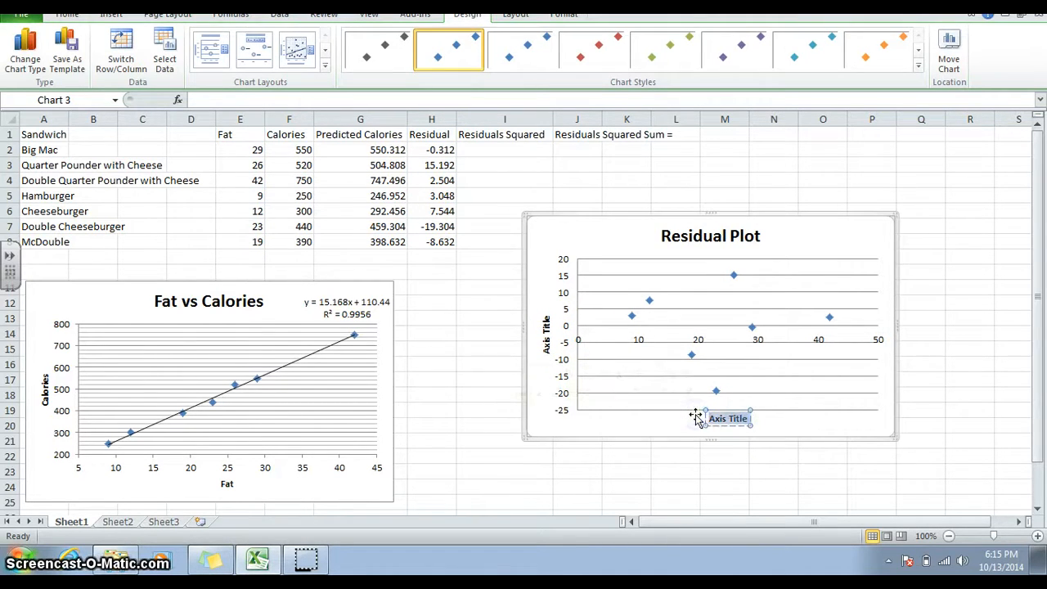
{"action": "type", "text": "Fat"}
Label the vertical axis title of the residual chart as Residuals.
{"action": "left_click", "coordinate": [620, 398]}
{"action": "left_click", "coordinate": [548, 330]}
{"action": "left_click", "coordinate": [549, 313]}
{"action": "left_click_drag", "start_coordinate": [549, 313], "coordinate": [548, 337]}
{"action": "type", "text": "Residu"}
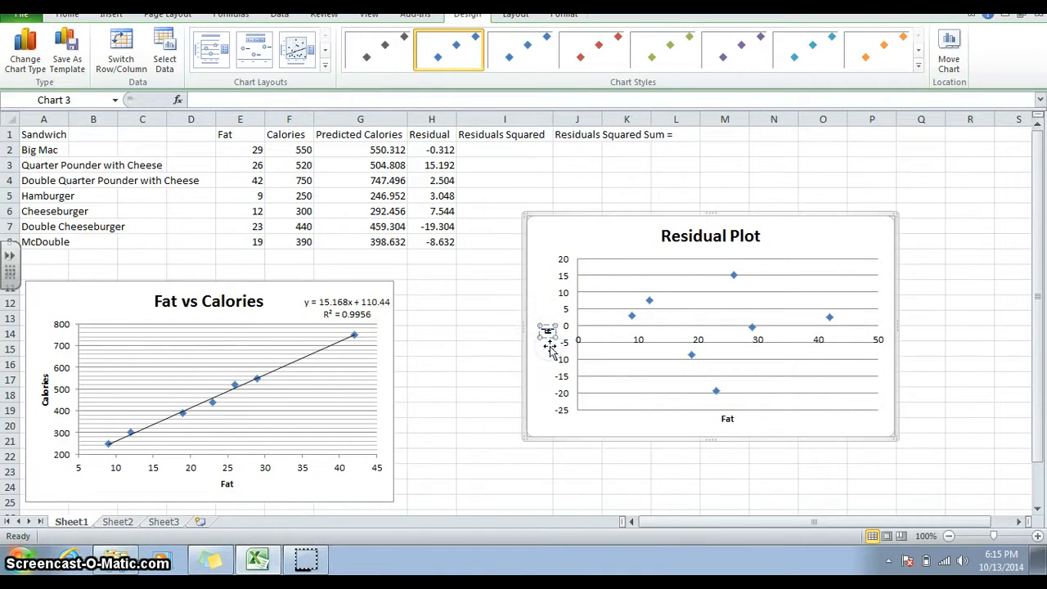
{"action": "type", "text": "als"}
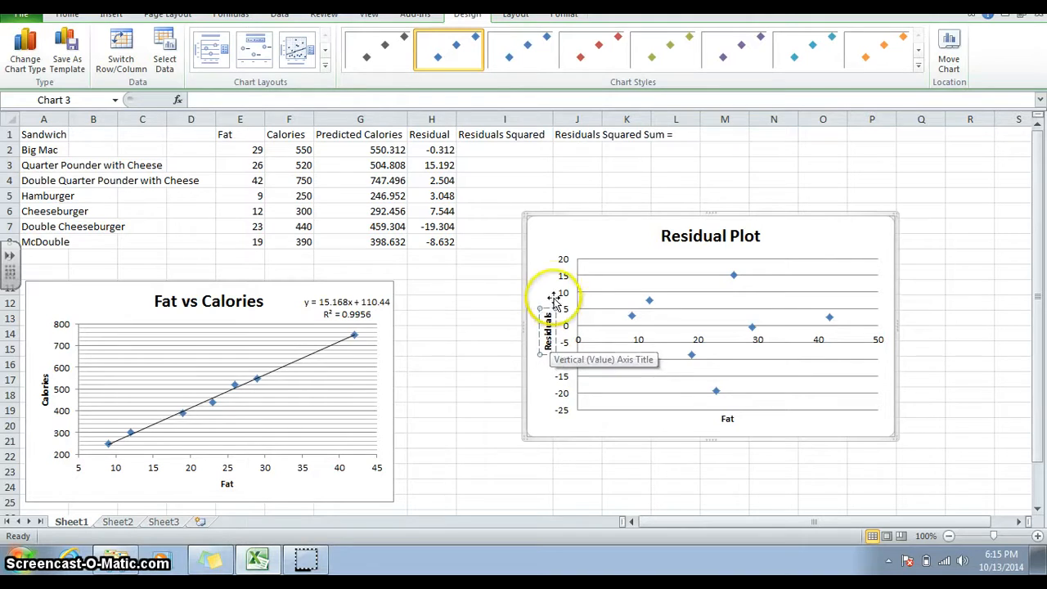
{"action": "left_click", "coordinate": [534, 273]}
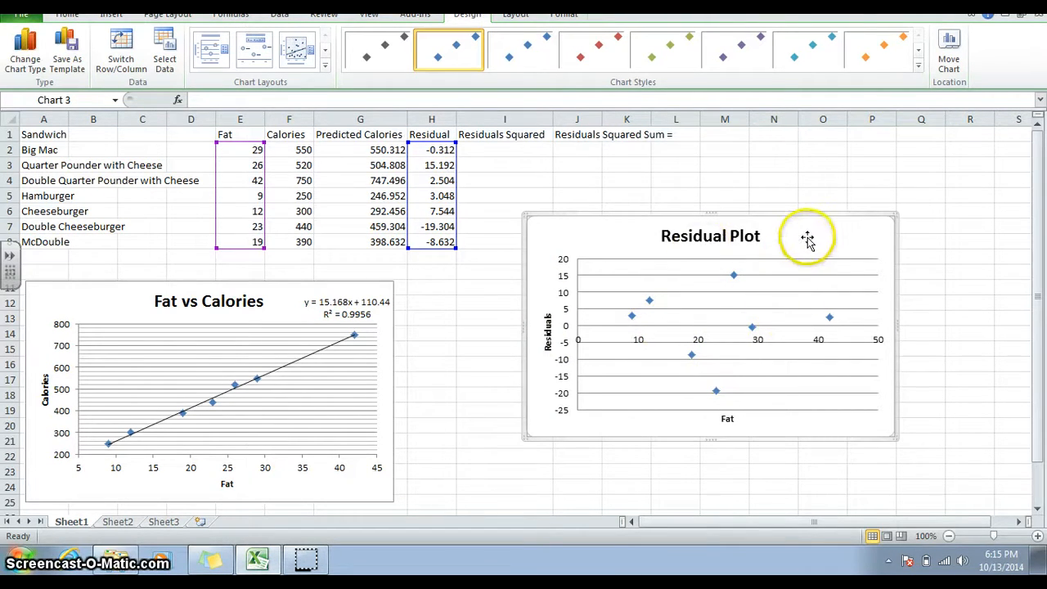
{"action": "left_click", "coordinate": [919, 65]}
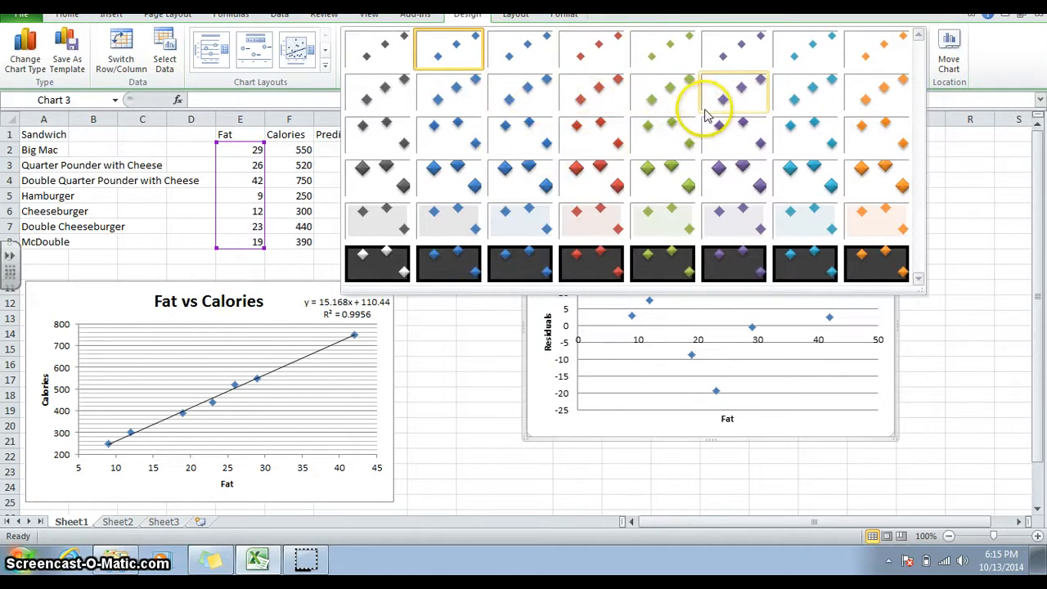
{"action": "left_click", "coordinate": [991, 77]}
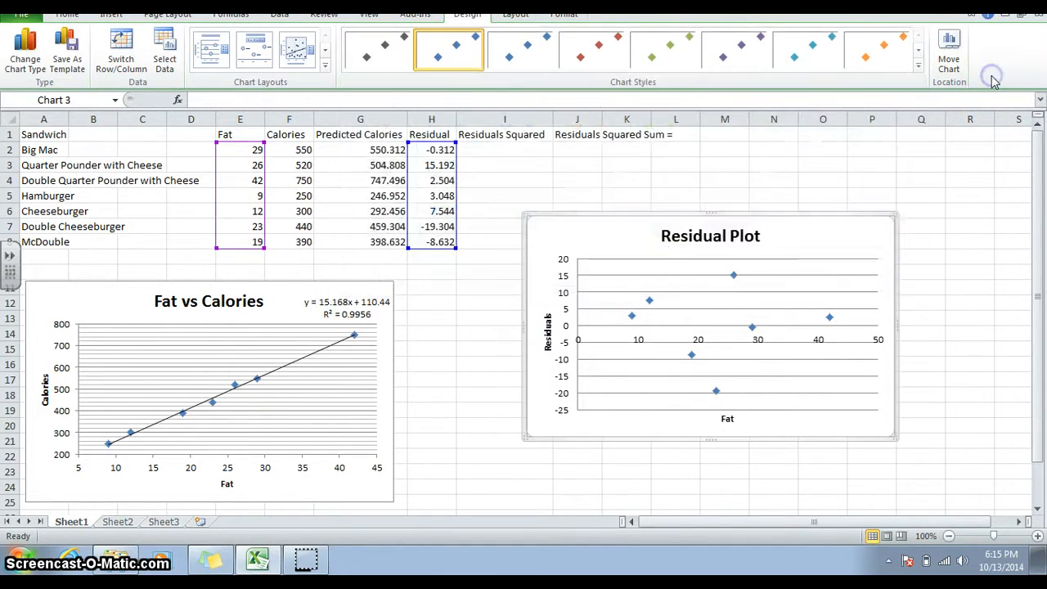
{"action": "left_click", "coordinate": [516, 20]}
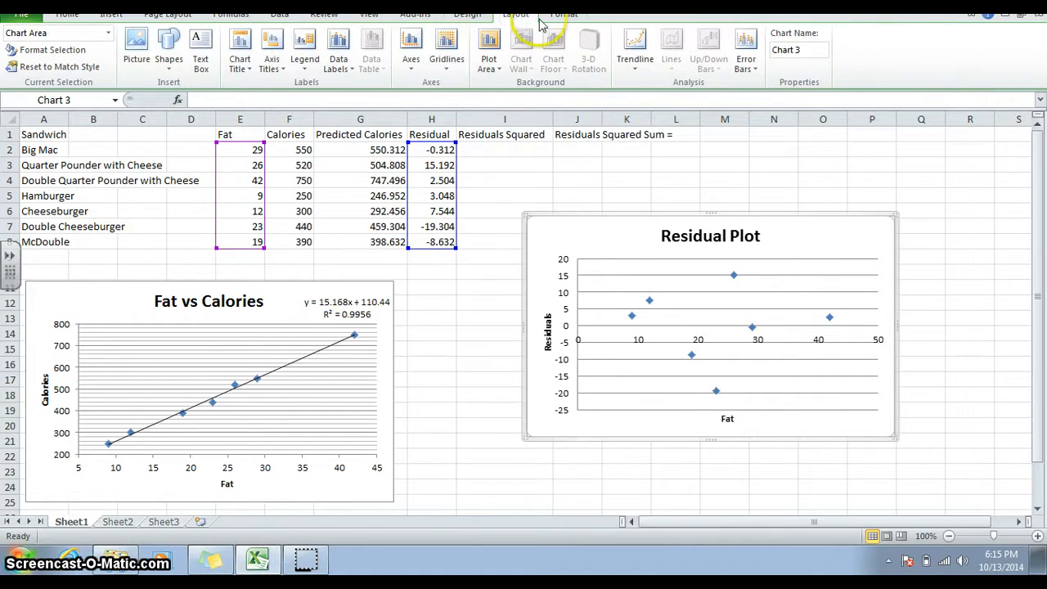
{"action": "left_click", "coordinate": [554, 22]}
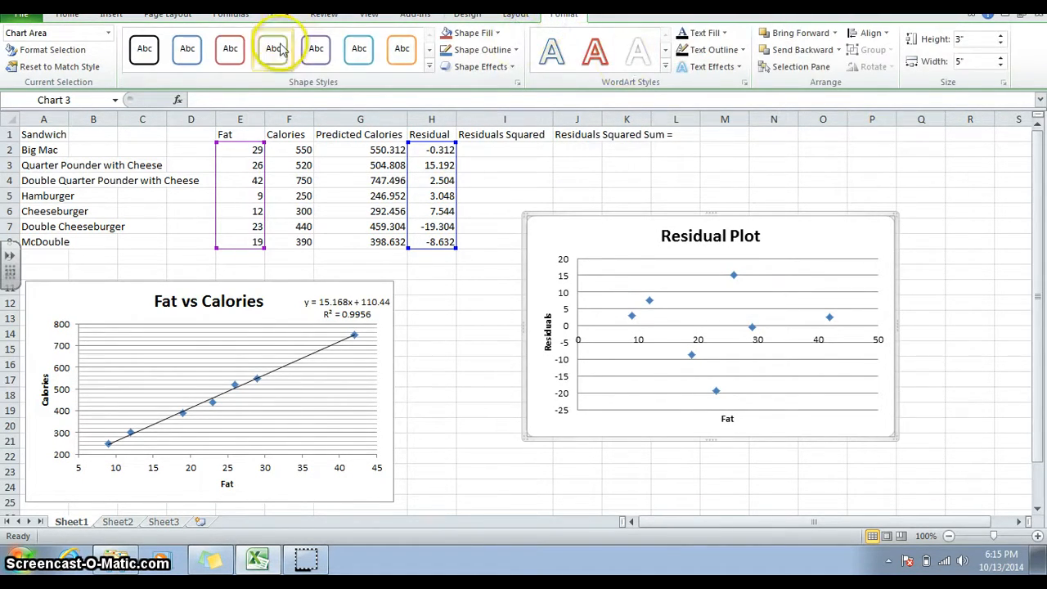
{"action": "left_click", "coordinate": [464, 21]}
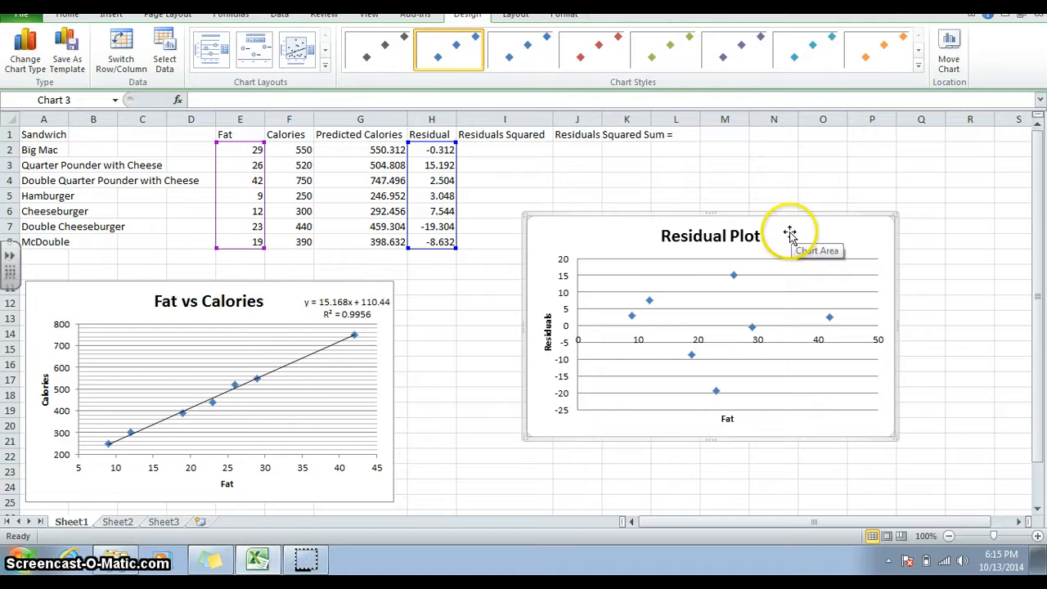
{"action": "left_click_drag", "start_coordinate": [789, 235], "coordinate": [773, 209]}
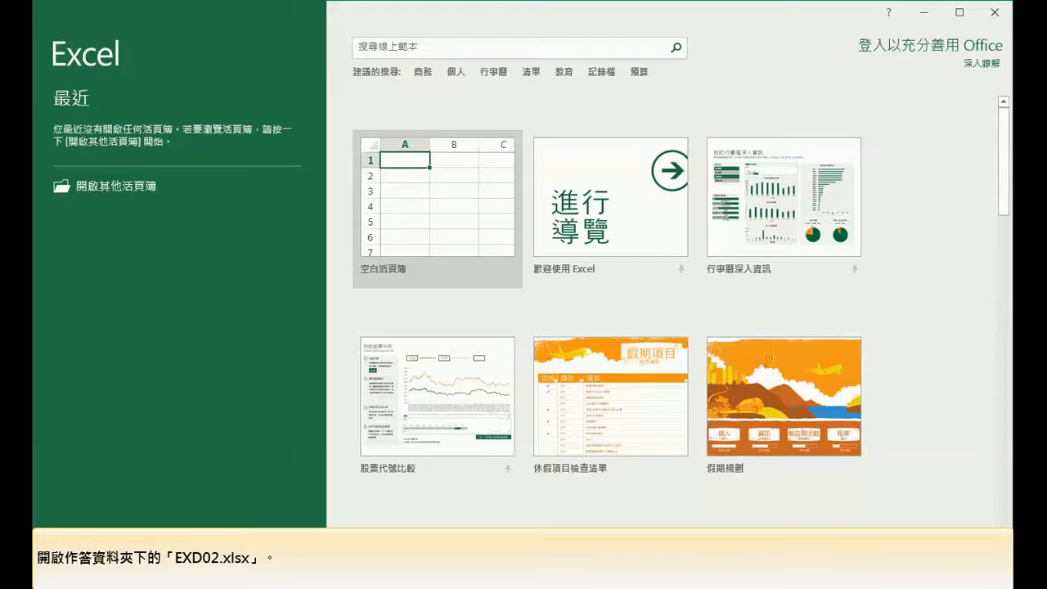
Open the workbook EXD02.xlsx from the ANS.CSF folder.
{"action": "left_click", "coordinate": [101, 188]}
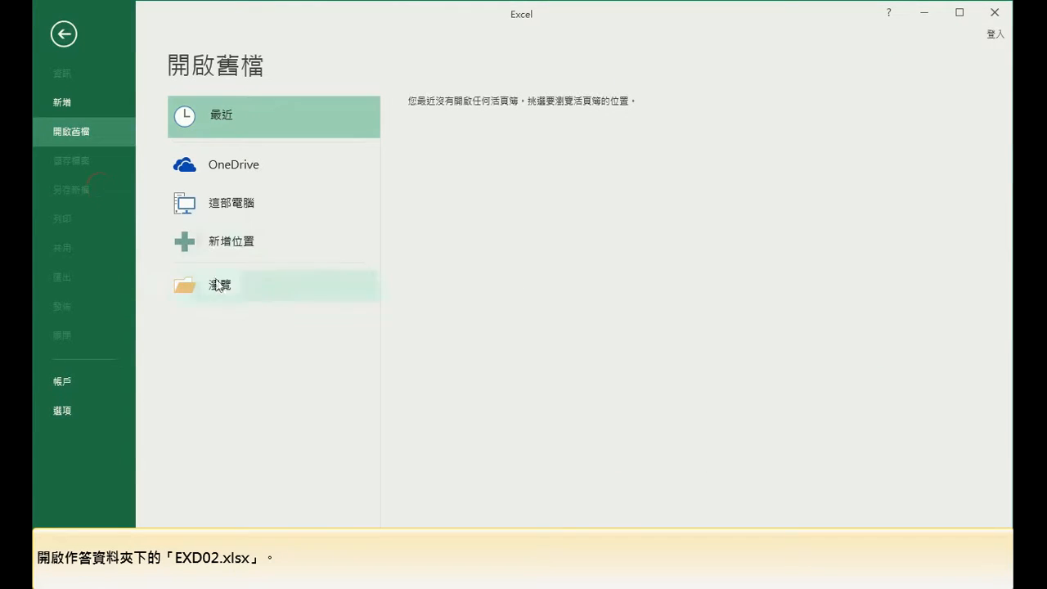
{"action": "left_click", "coordinate": [233, 298]}
{"action": "left_click", "coordinate": [244, 109]}
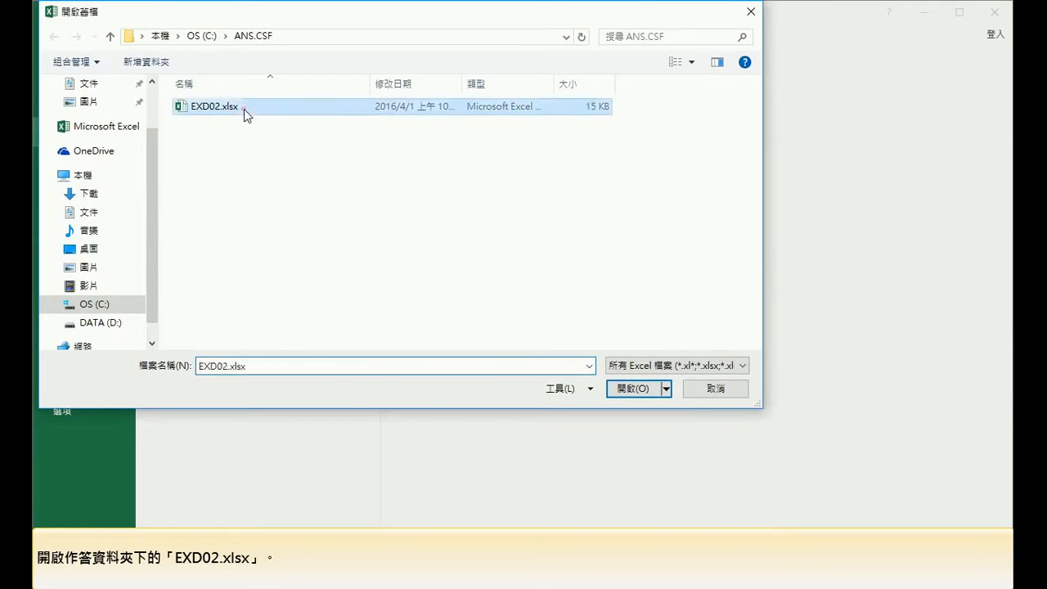
{"action": "left_click", "coordinate": [631, 390]}
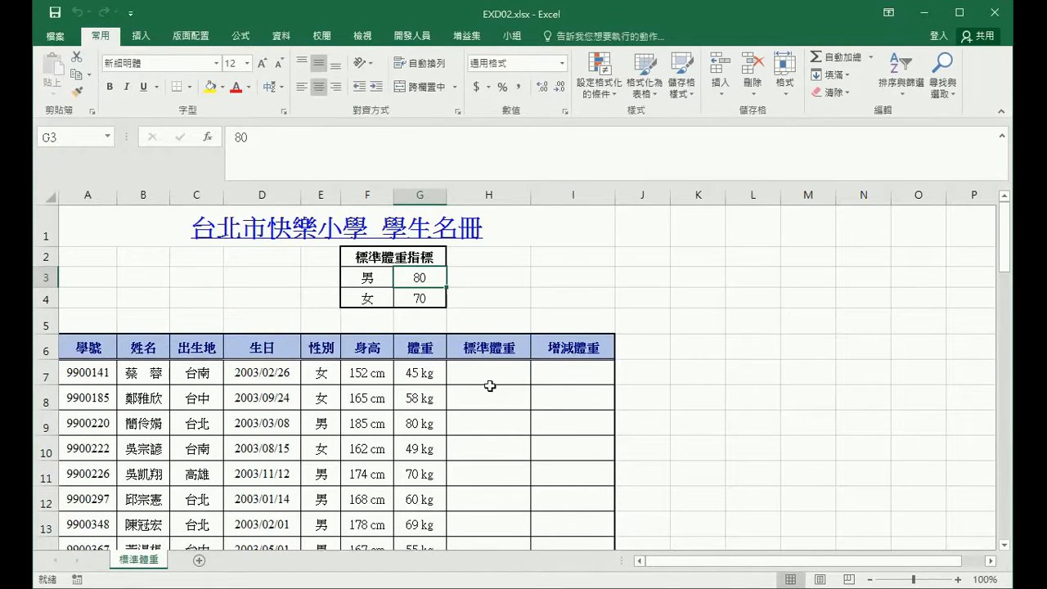
{"action": "left_click", "coordinate": [490, 386]}
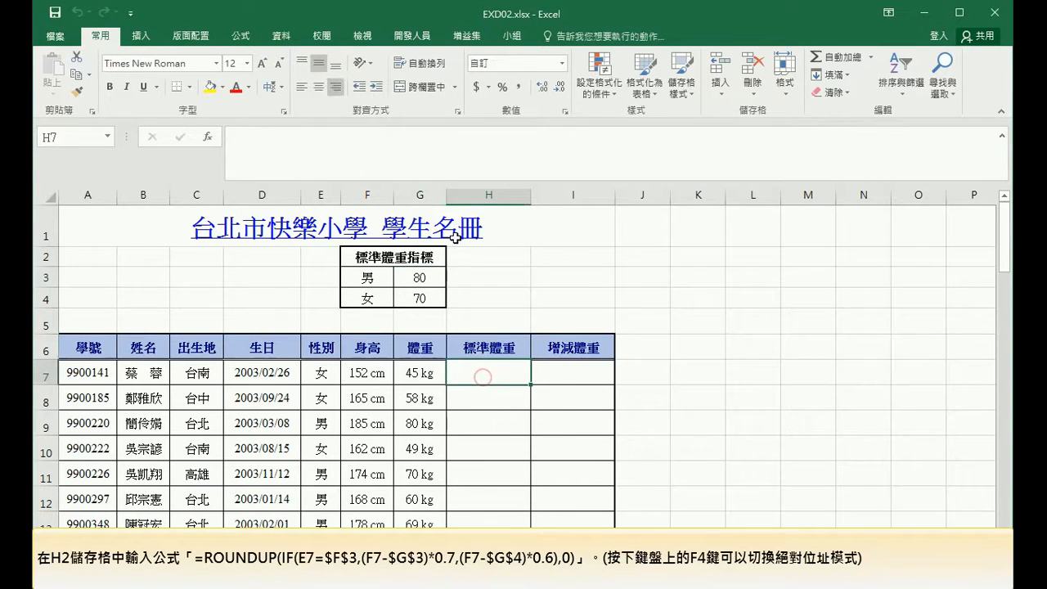
Enter =ROUNDUP(IF(E7=$F$3,(F7-$G$3)*0.7,(F7-$G$4)*0.6),0) in H7 and fill it down the standard weight column.
{"action": "left_click", "coordinate": [435, 158]}
{"action": "type", "text": "="}
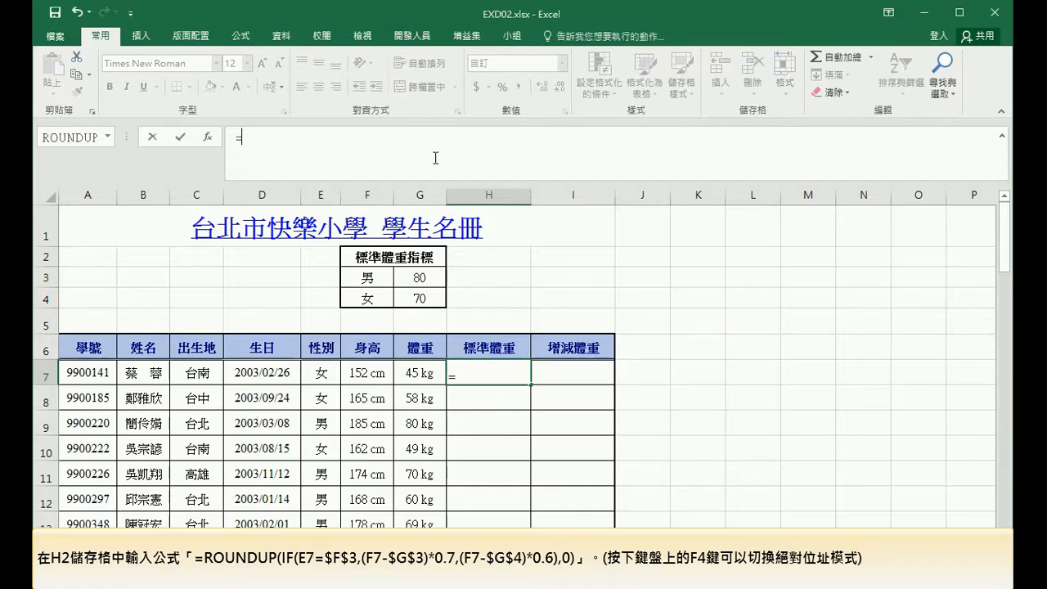
{"action": "type", "text": "roun"}
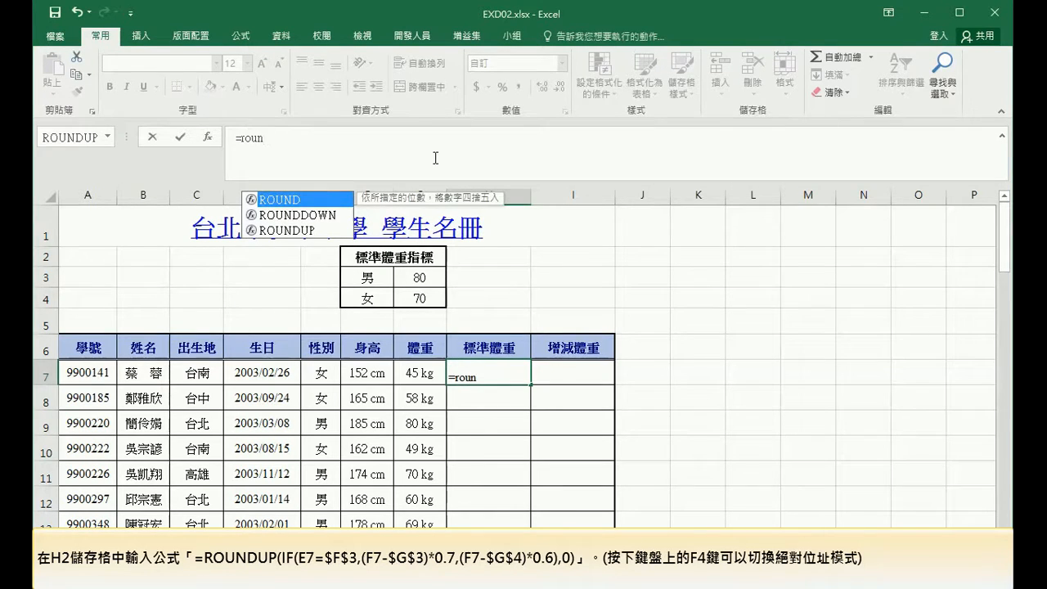
{"action": "type", "text": "dup("}
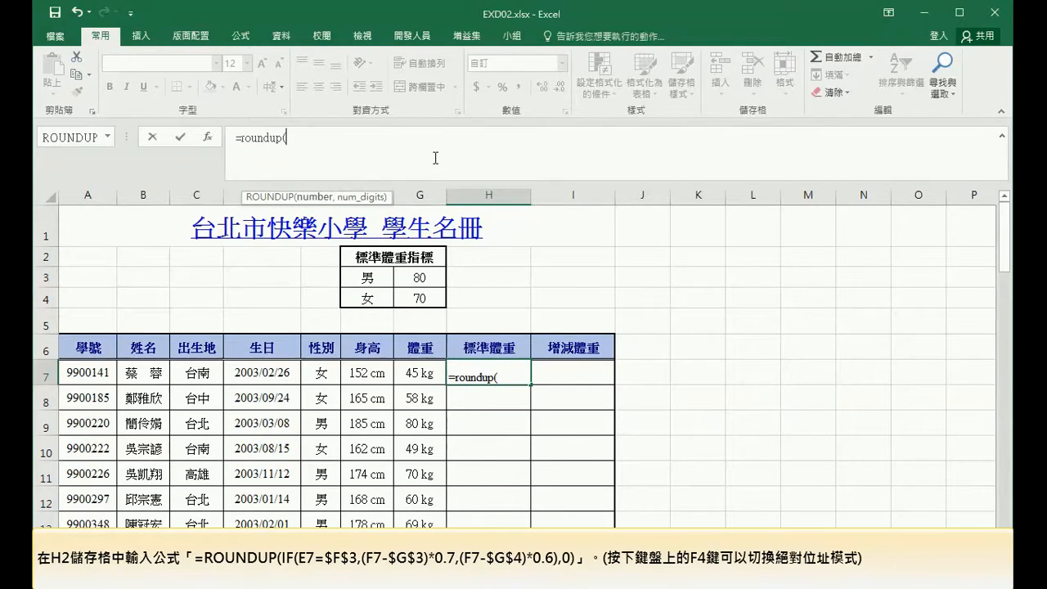
{"action": "type", "text": "if("}
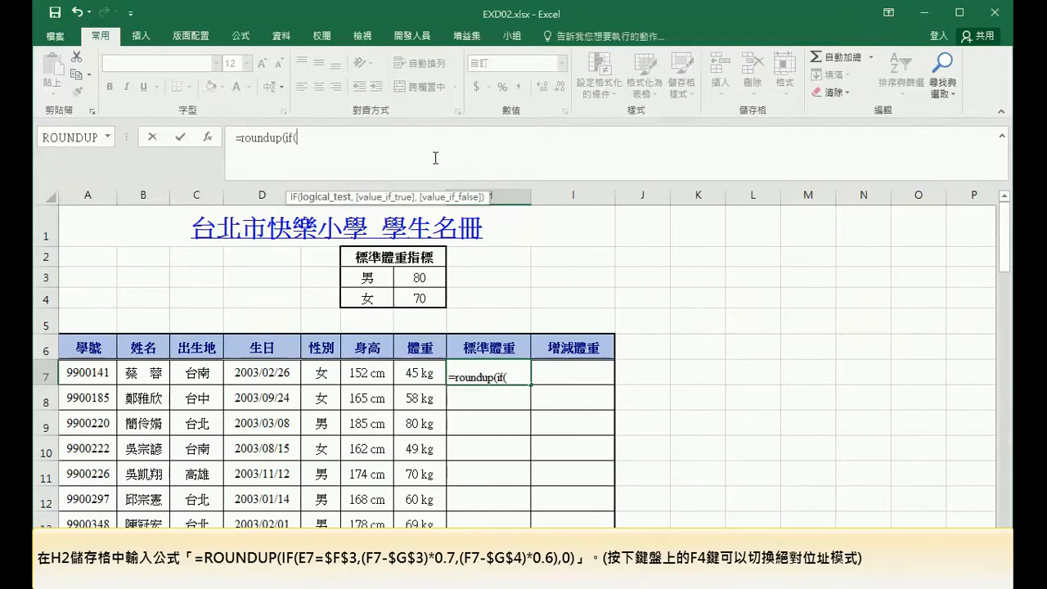
{"action": "left_click", "coordinate": [316, 374]}
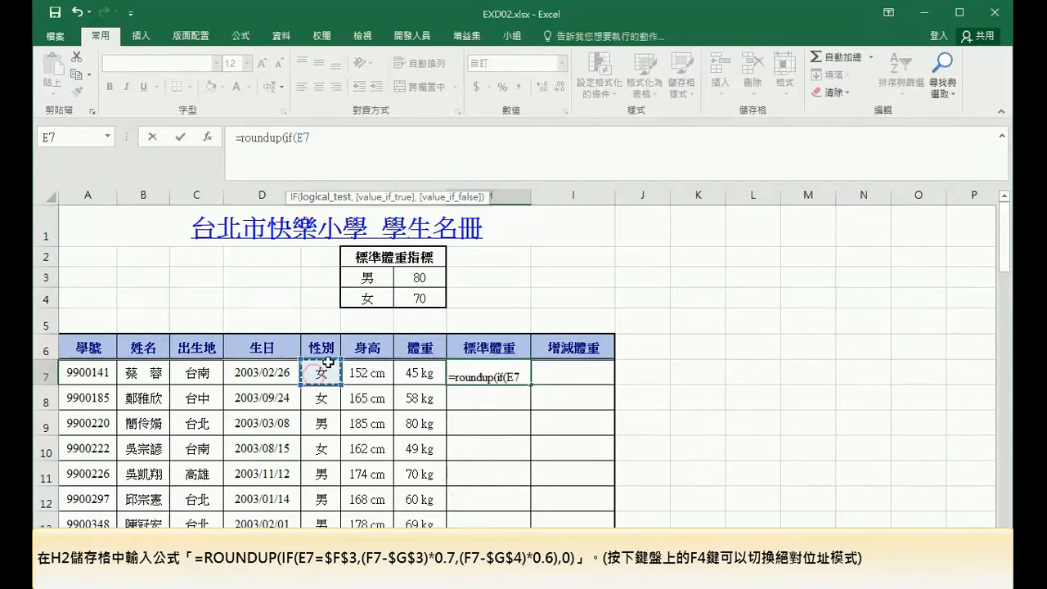
{"action": "type", "text": "="}
{"action": "left_click", "coordinate": [370, 278]}
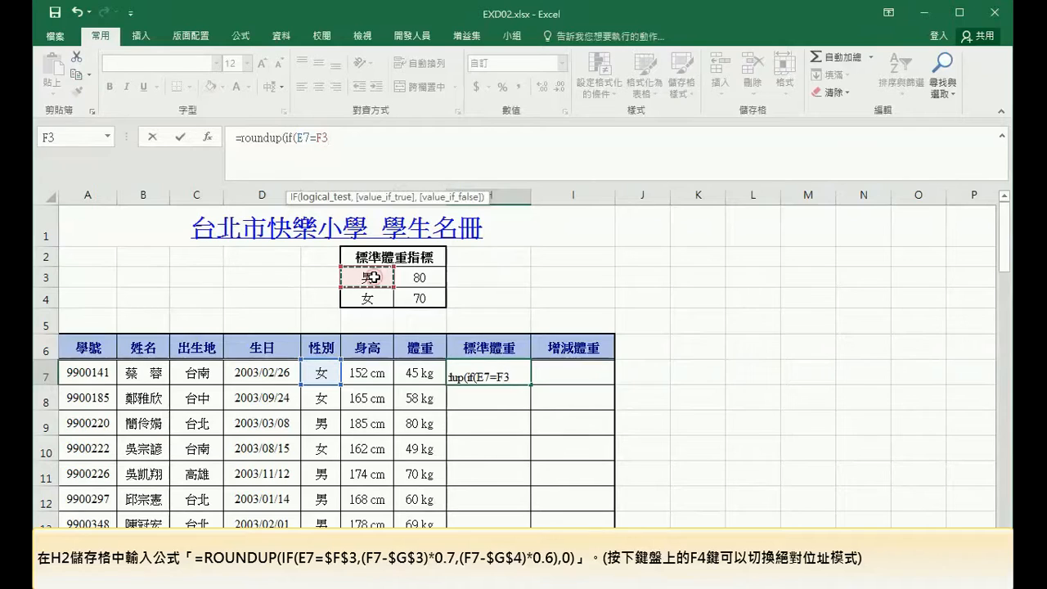
{"action": "key", "text": "F4"}
{"action": "type", "text": ",("}
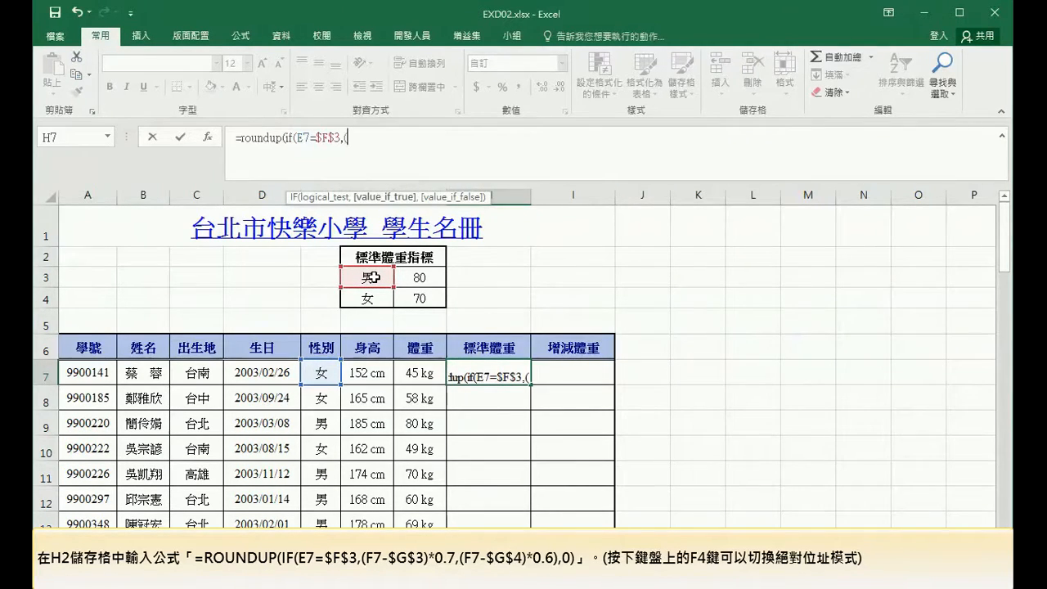
{"action": "left_click", "coordinate": [374, 377]}
{"action": "type", "text": "-"}
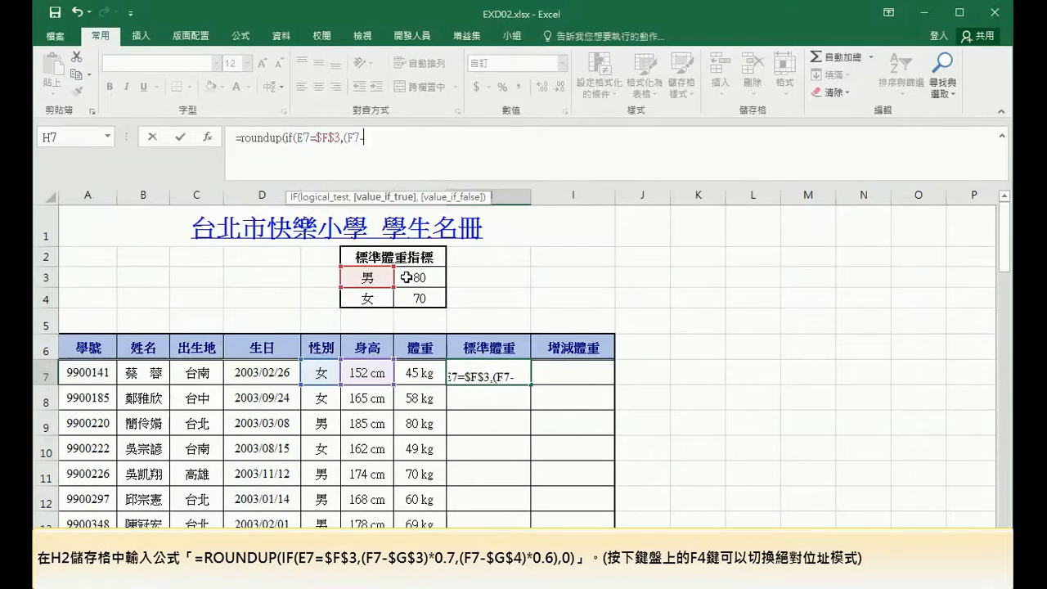
{"action": "left_click", "coordinate": [407, 277]}
{"action": "key", "text": "F4"}
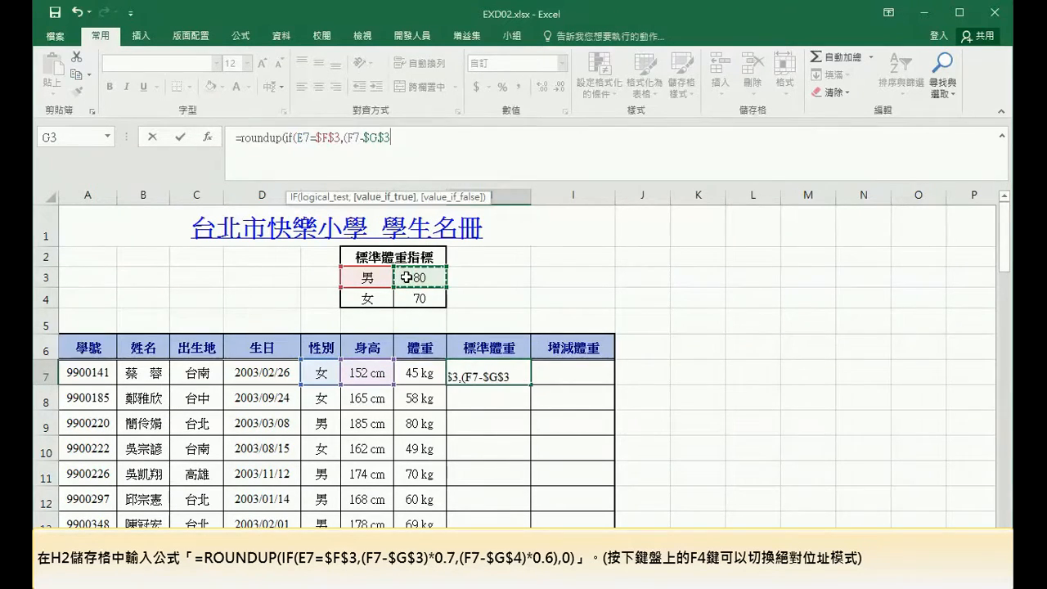
{"action": "type", "text": ")*"}
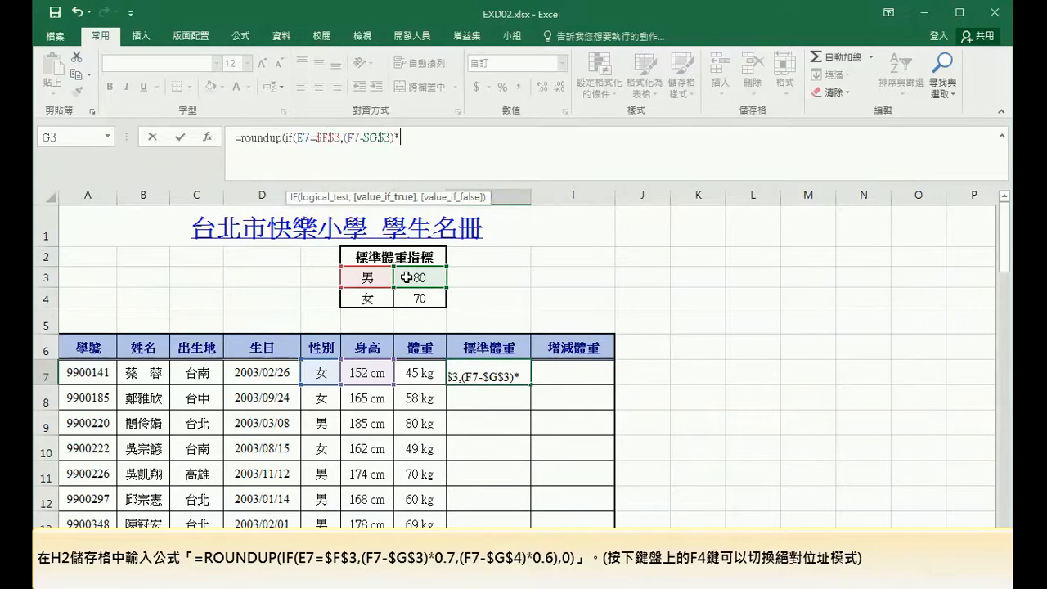
{"action": "type", "text": "0.7"}
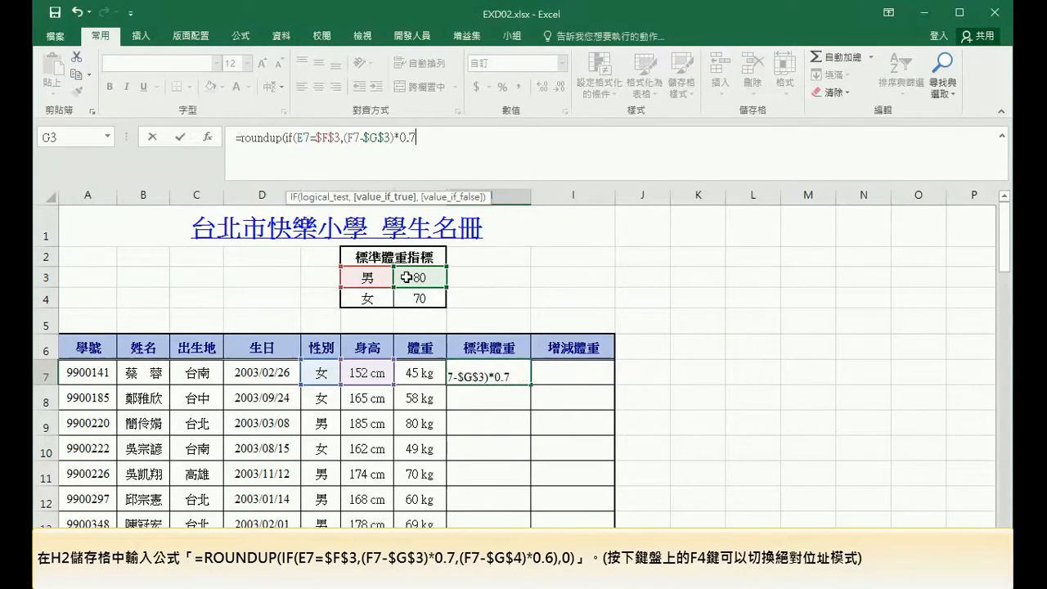
{"action": "type", "text": ","}
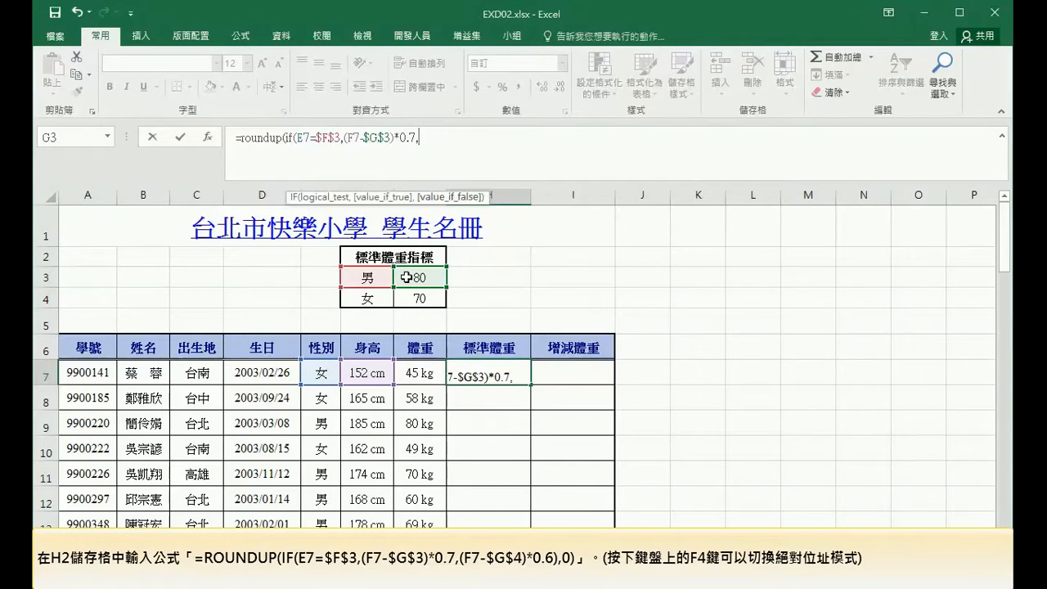
{"action": "type", "text": "("}
{"action": "left_click", "coordinate": [371, 366]}
{"action": "type", "text": "-"}
{"action": "left_click", "coordinate": [413, 297]}
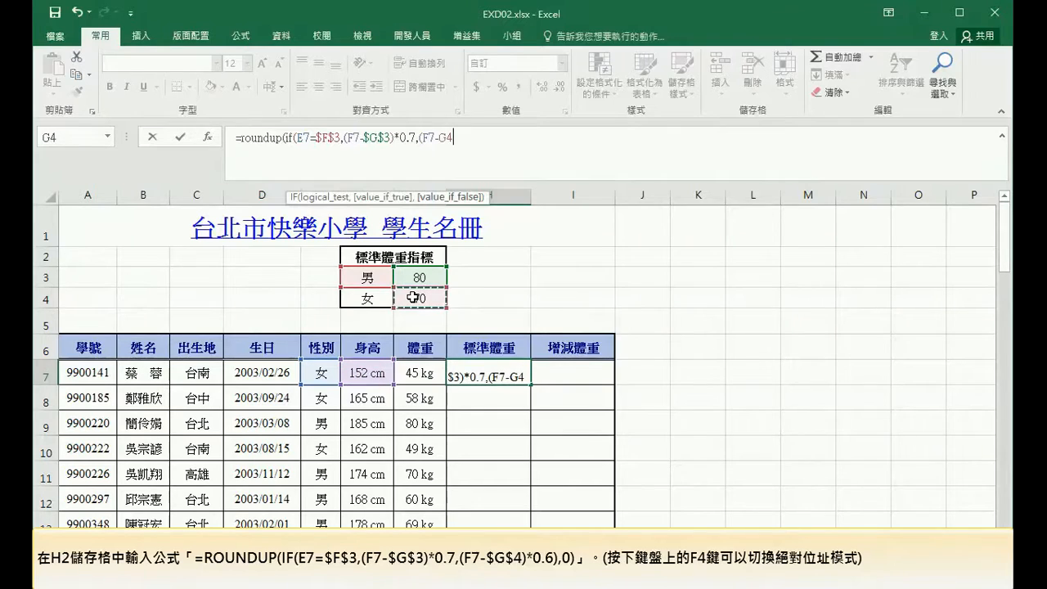
{"action": "key", "text": "F4"}
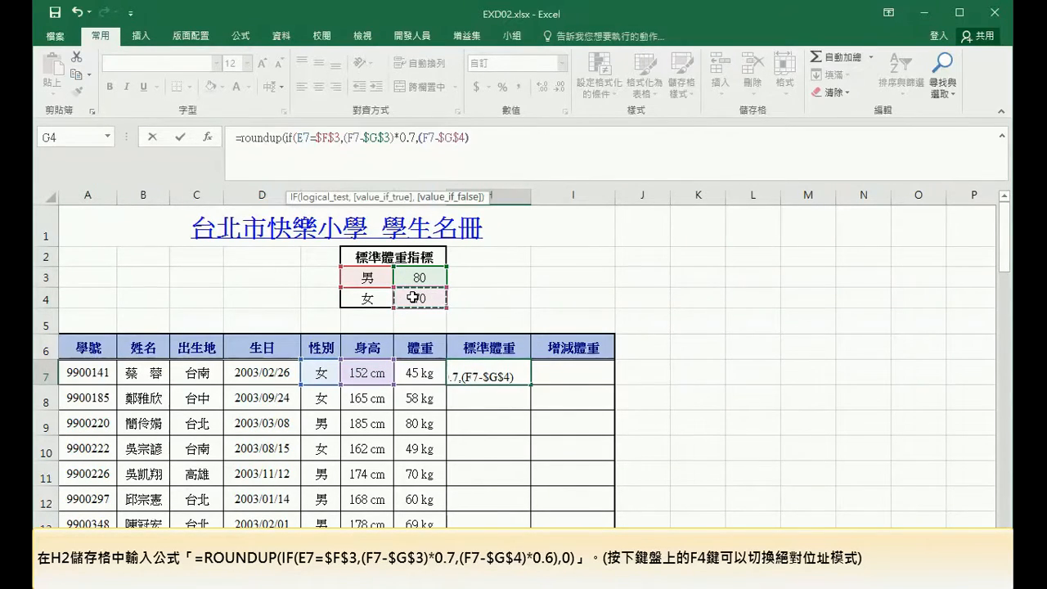
{"action": "type", "text": "*0.6"}
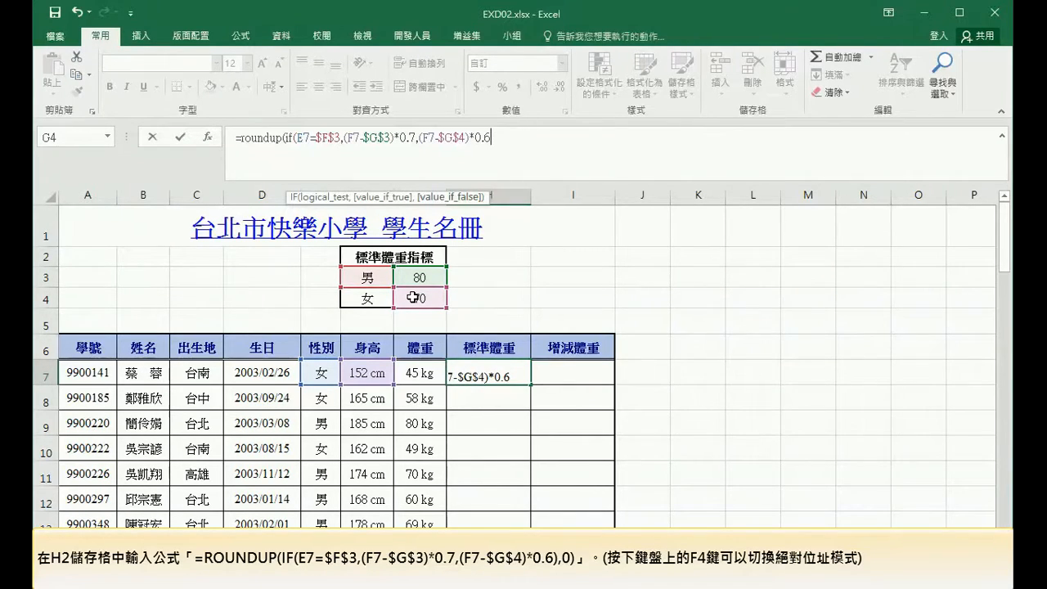
{"action": "type", "text": "),0"}
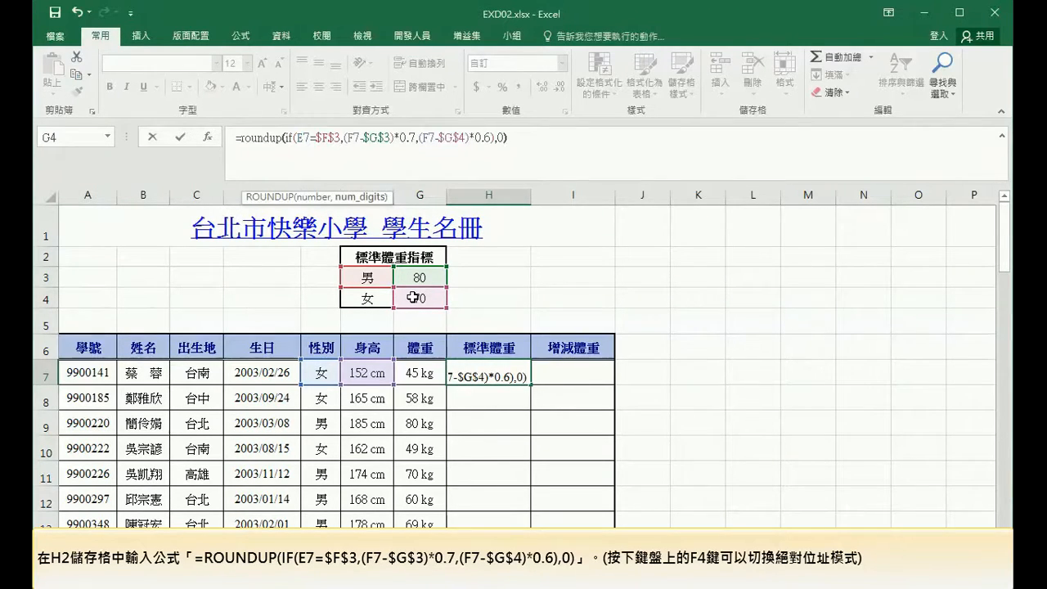
{"action": "key", "text": "Return"}
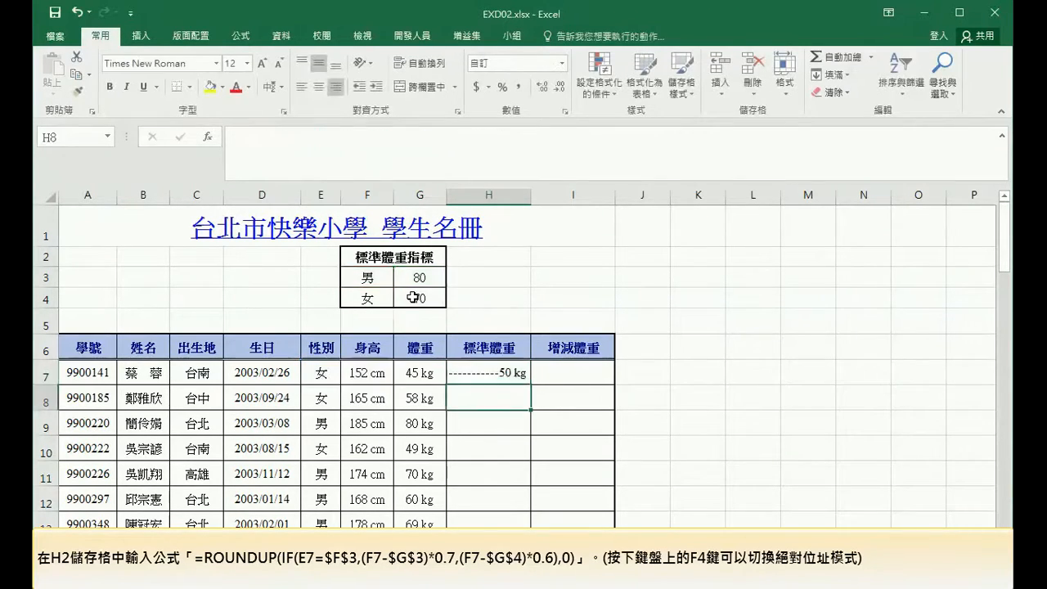
{"action": "left_click", "coordinate": [522, 378]}
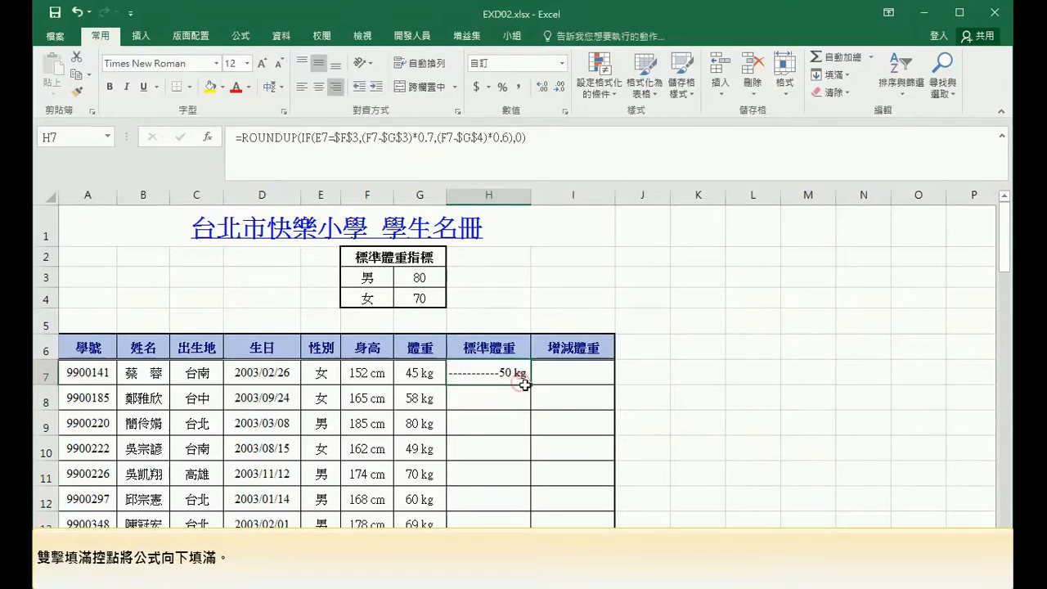
{"action": "double_click", "coordinate": [530, 384]}
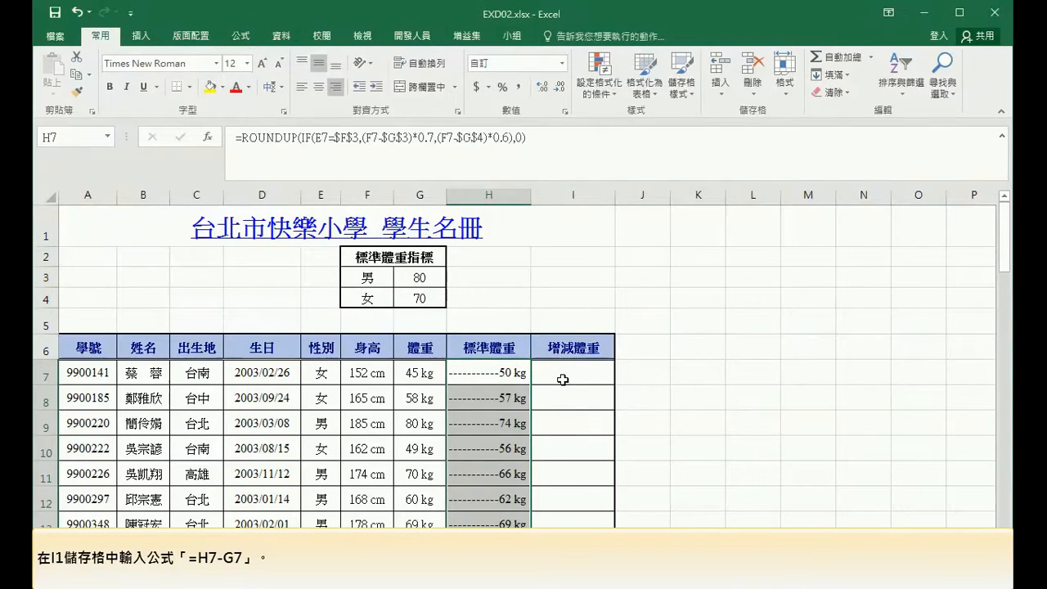
Enter =H7-G7 in I7 and fill it down the weight change column.
{"action": "left_click", "coordinate": [563, 380]}
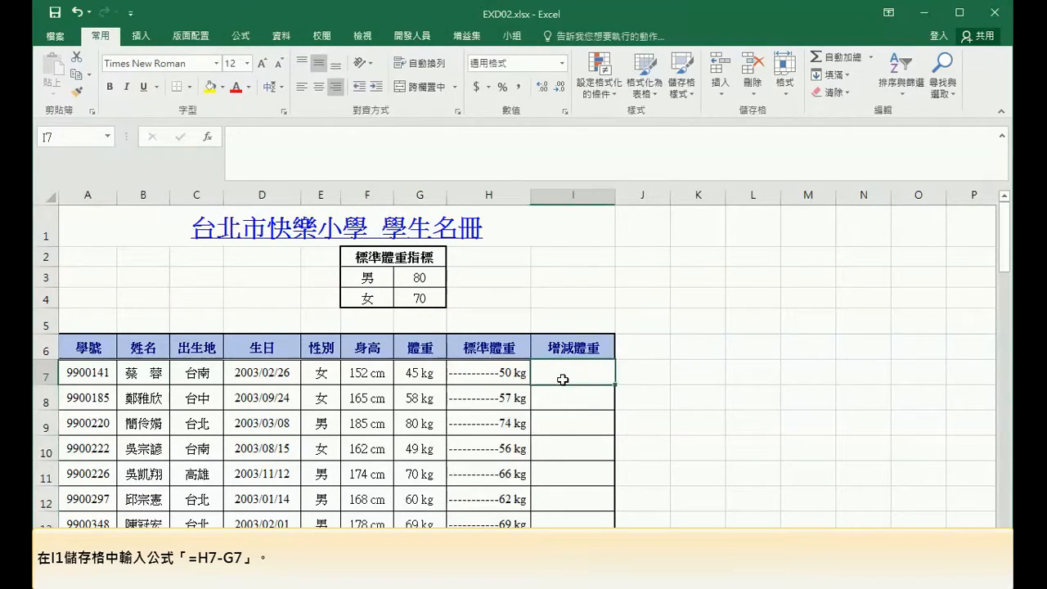
{"action": "left_click", "coordinate": [455, 159]}
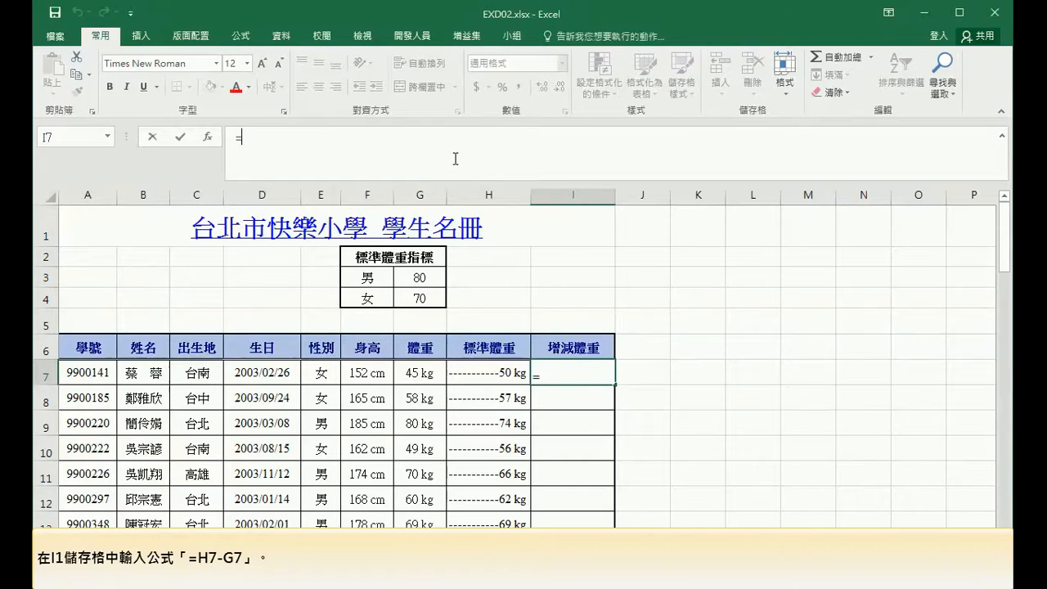
{"action": "type", "text": "="}
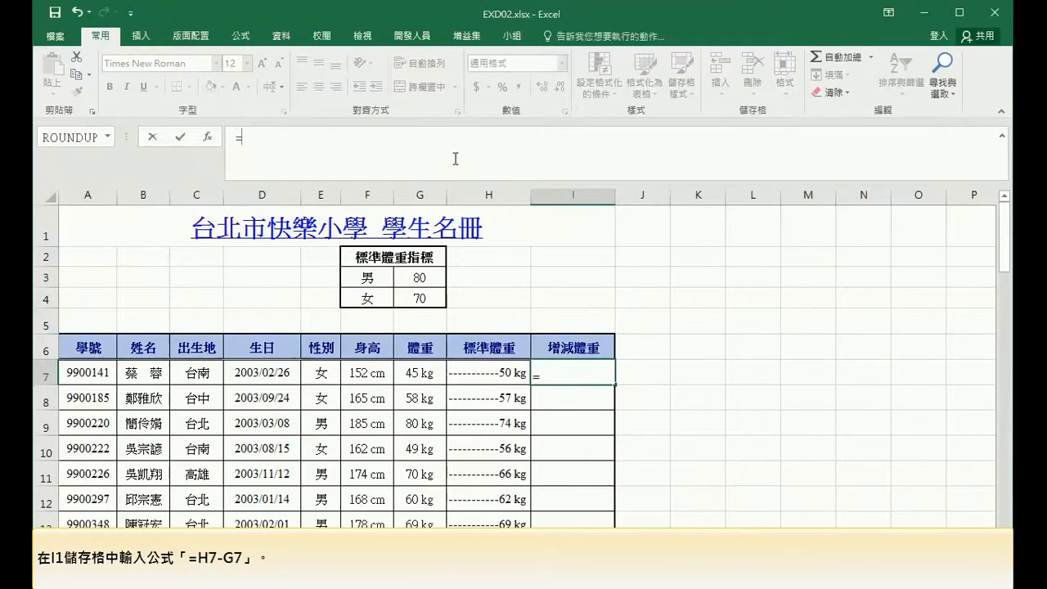
{"action": "left_click", "coordinate": [494, 367]}
{"action": "type", "text": "-"}
{"action": "left_click", "coordinate": [419, 370]}
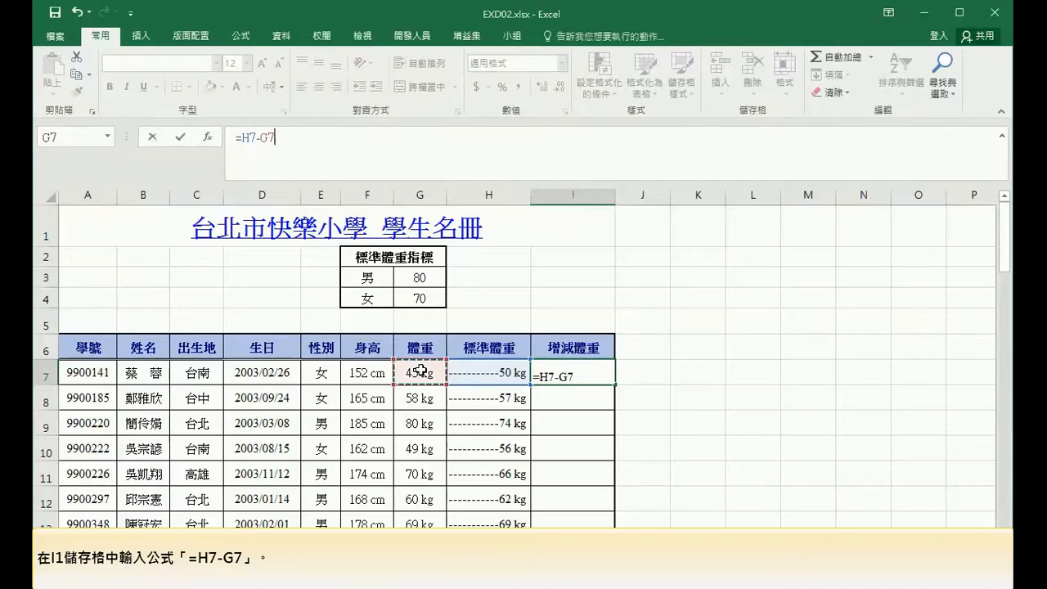
{"action": "key", "text": "Return"}
{"action": "left_click", "coordinate": [603, 374]}
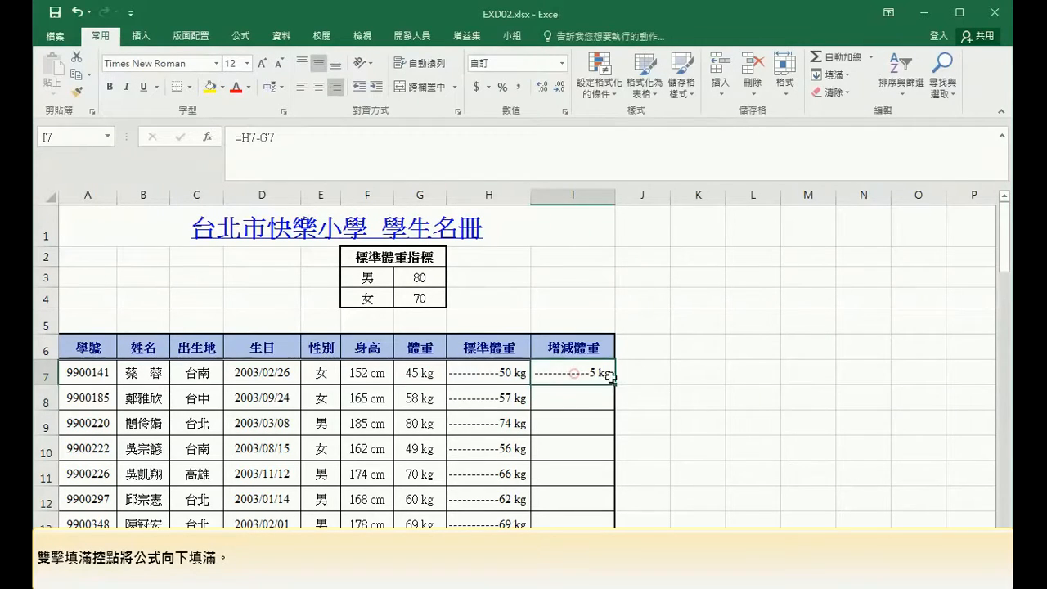
{"action": "double_click", "coordinate": [614, 385]}
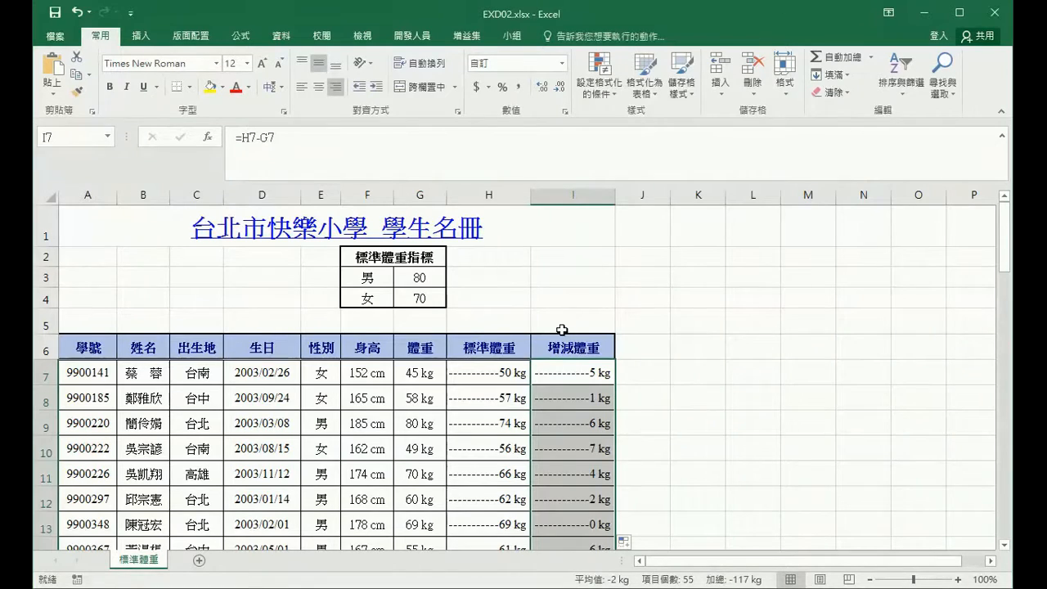
Enter =AVERAGE(F7:F61) in cell F62 below the height column.
{"action": "scroll", "coordinate": [471, 330], "scroll_direction": "down", "scroll_amount": 19}
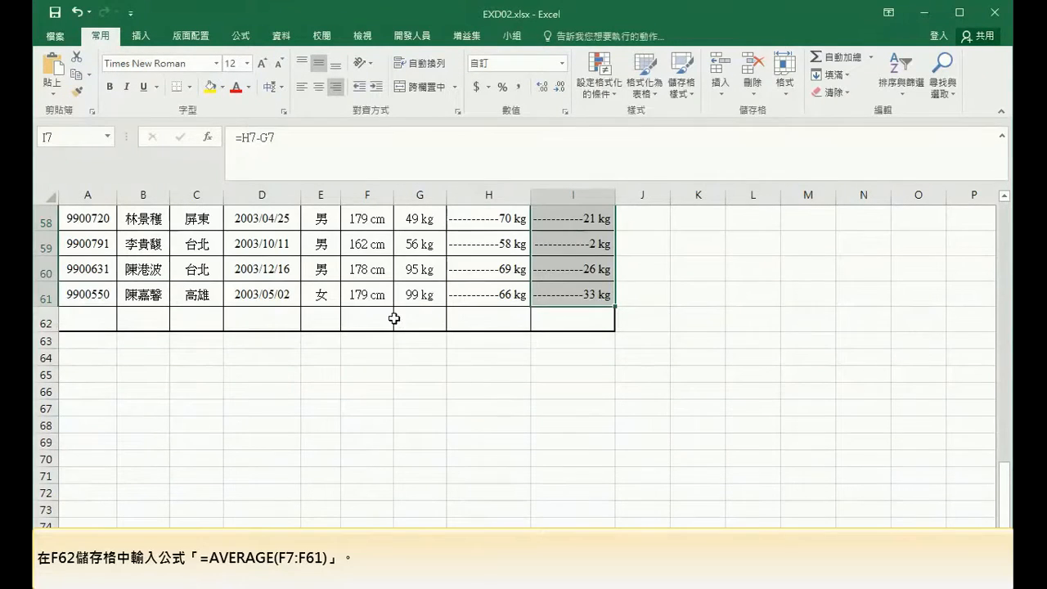
{"action": "left_click", "coordinate": [370, 316]}
{"action": "left_click", "coordinate": [318, 159]}
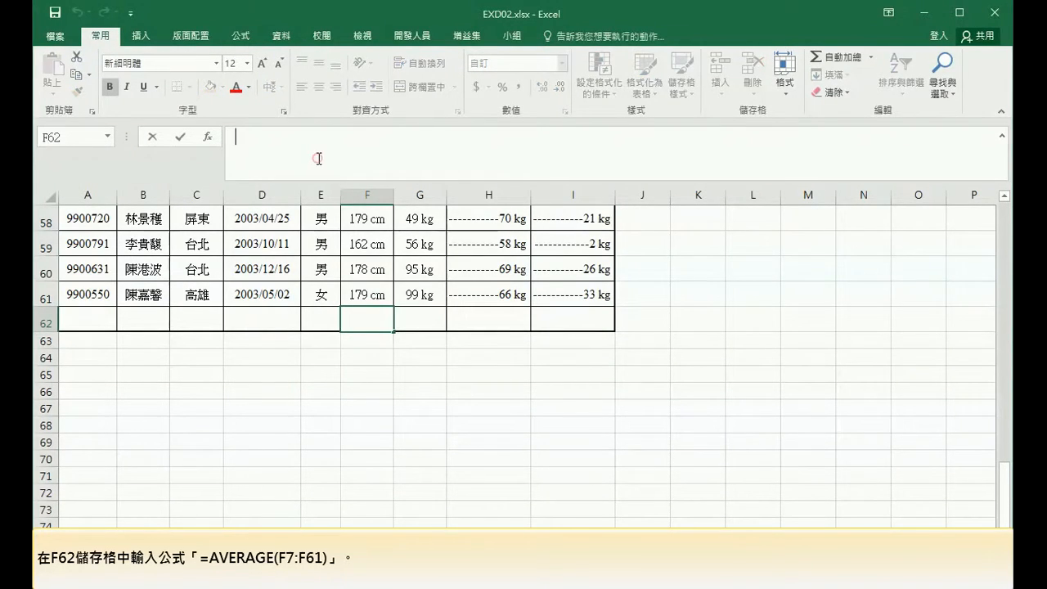
{"action": "type", "text": "="}
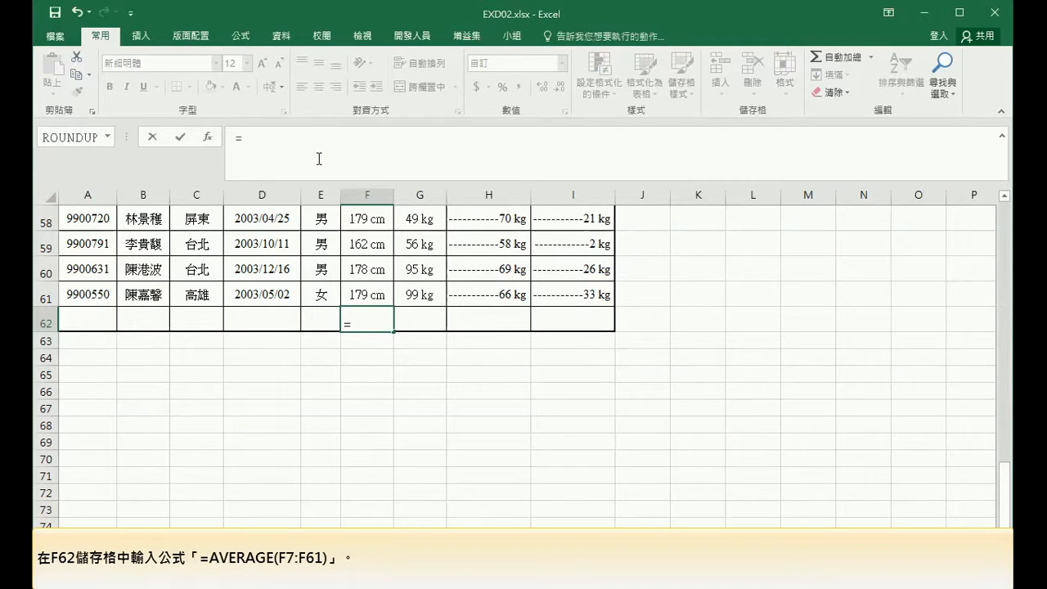
{"action": "type", "text": "av"}
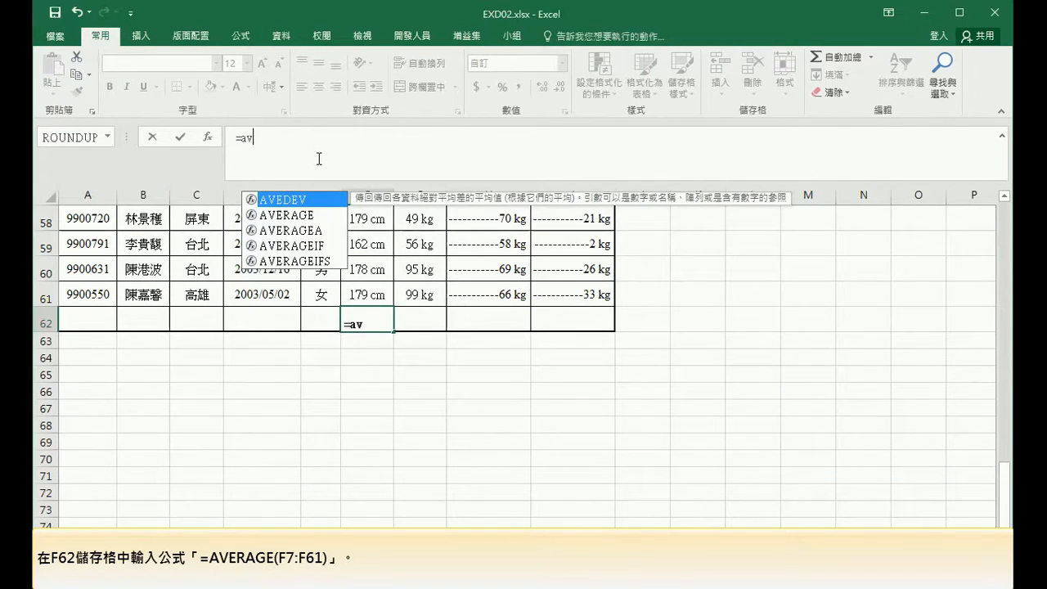
{"action": "type", "text": "erage("}
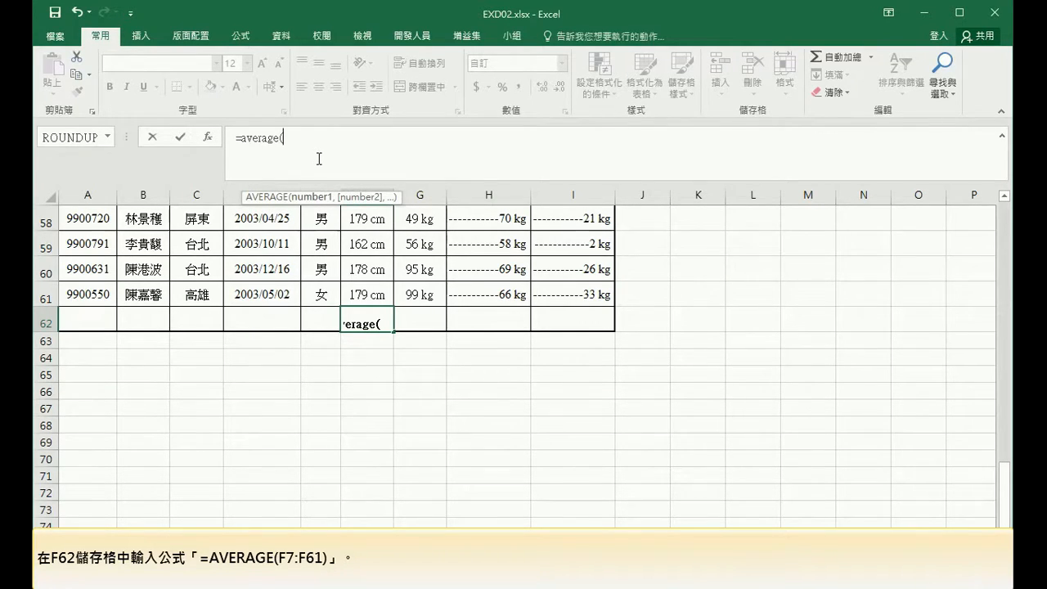
{"action": "type", "text": "F7:F61"}
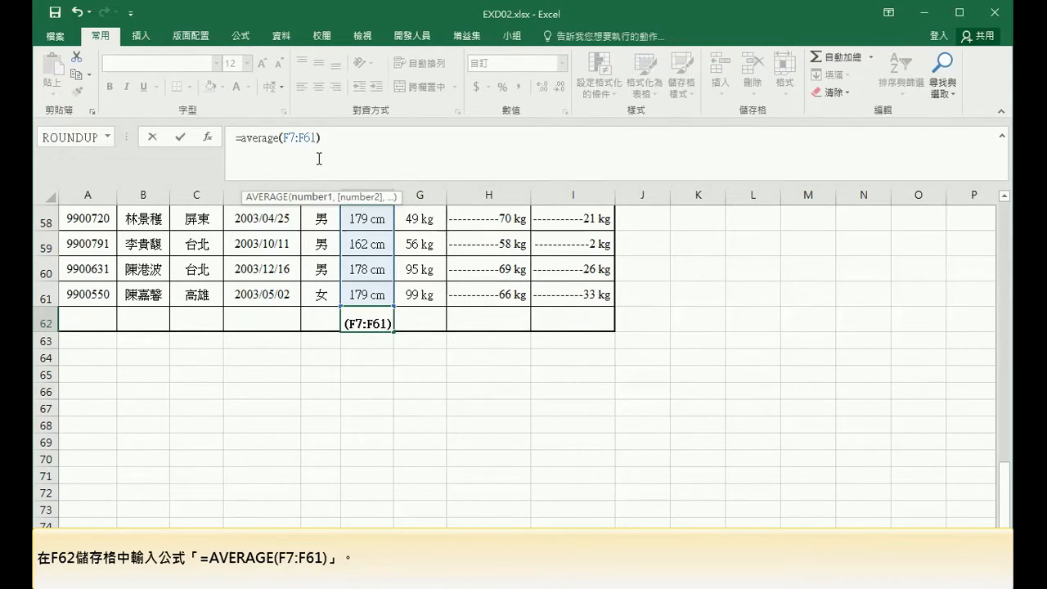
{"action": "key", "text": "ctrl+Return"}
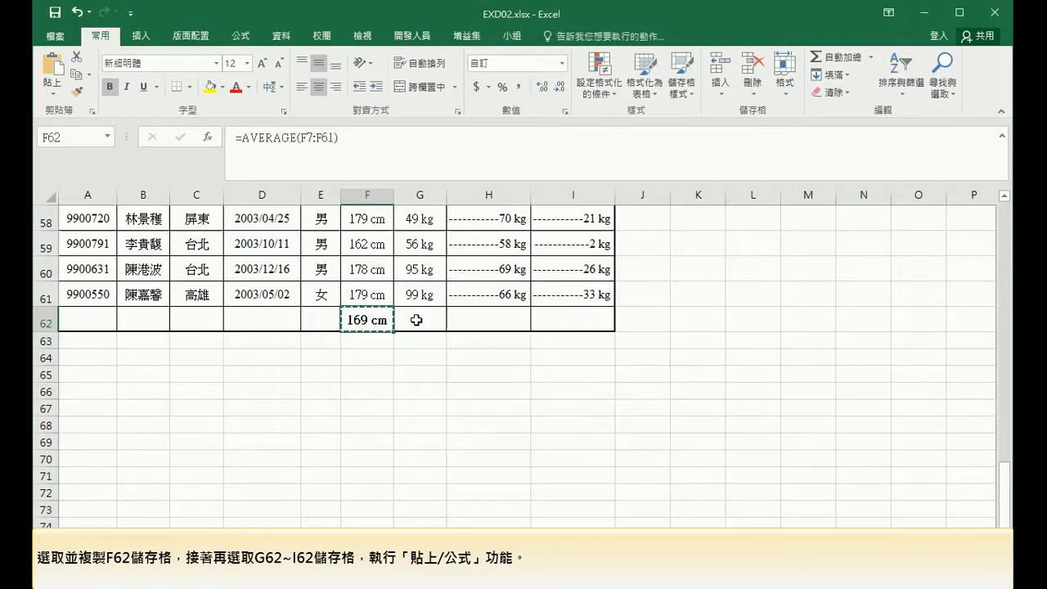
Paste the copied F62 formula as formulas only into G62 through I62.
{"action": "left_click_drag", "start_coordinate": [417, 320], "coordinate": [577, 319]}
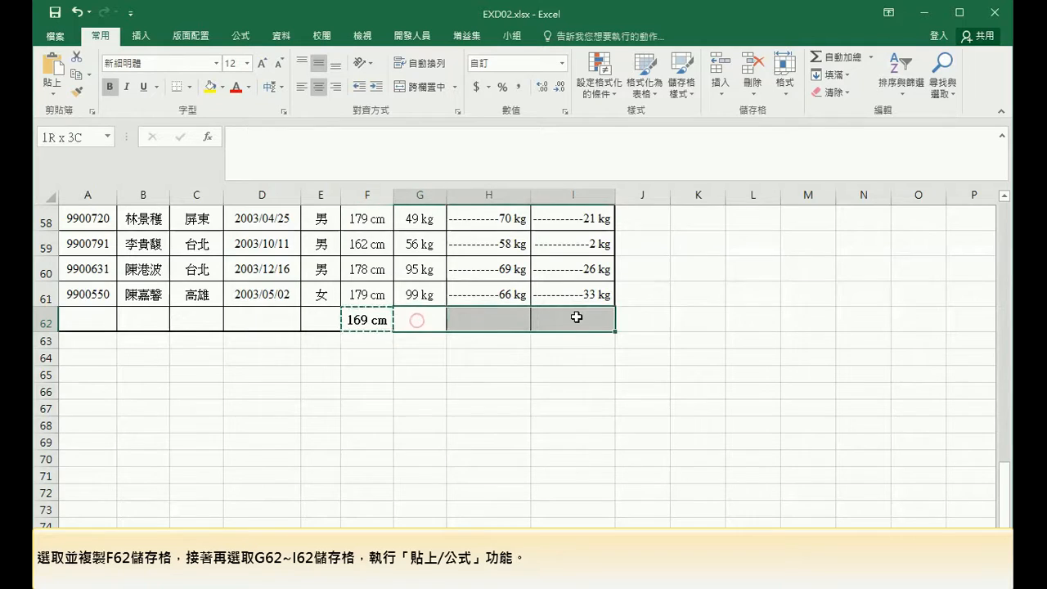
{"action": "left_click", "coordinate": [47, 93]}
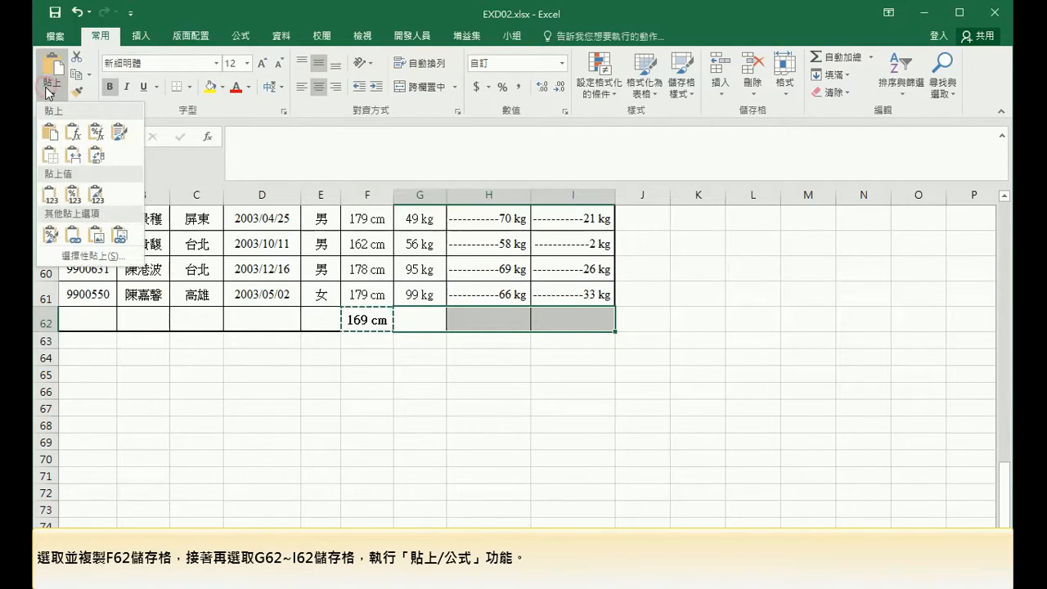
{"action": "left_click", "coordinate": [75, 133]}
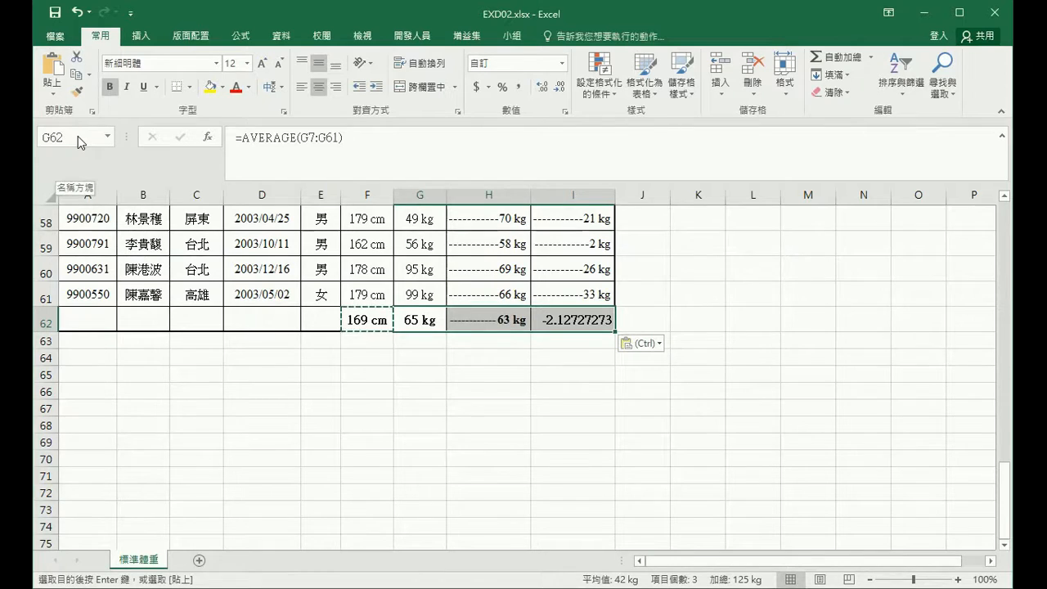
Format cells F62 through I62 with the Arial font and an orange fill.
{"action": "left_click_drag", "start_coordinate": [348, 313], "coordinate": [573, 319]}
{"action": "left_click", "coordinate": [173, 66]}
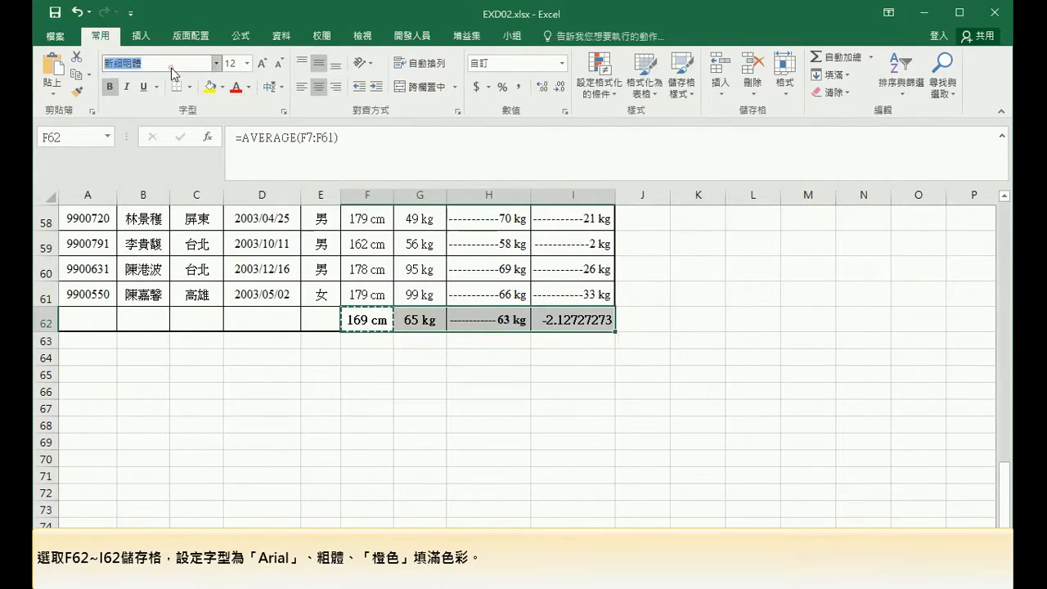
{"action": "type", "text": "Arial"}
{"action": "key", "text": "Return"}
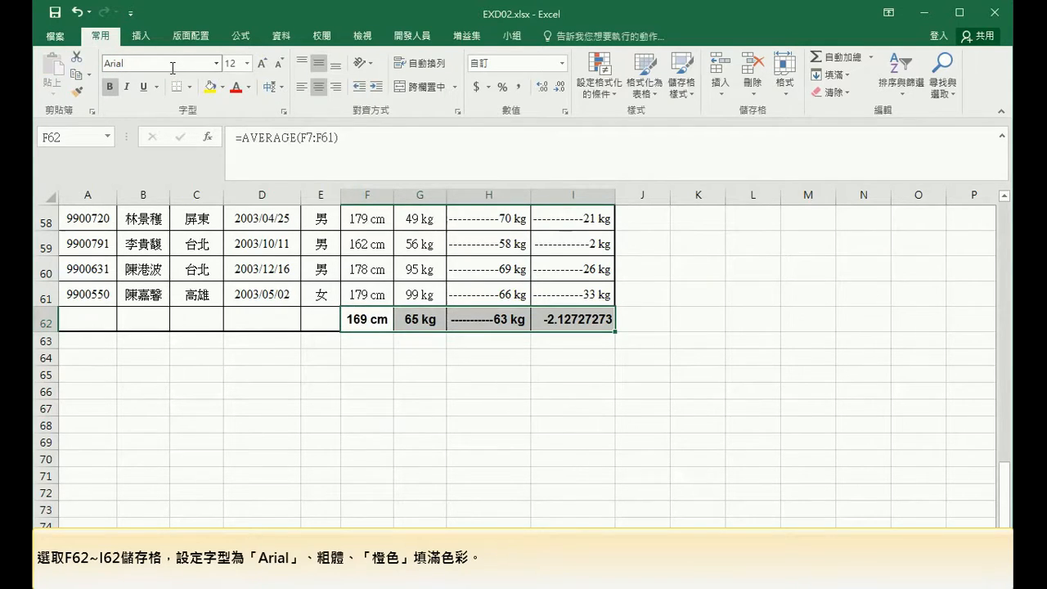
{"action": "left_click", "coordinate": [223, 87]}
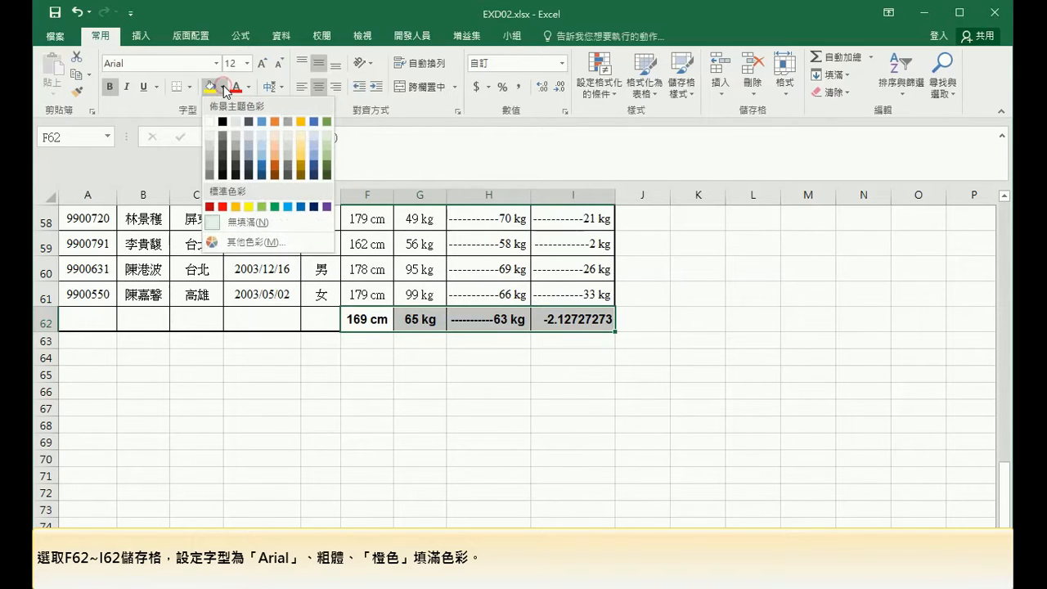
{"action": "left_click", "coordinate": [237, 207]}
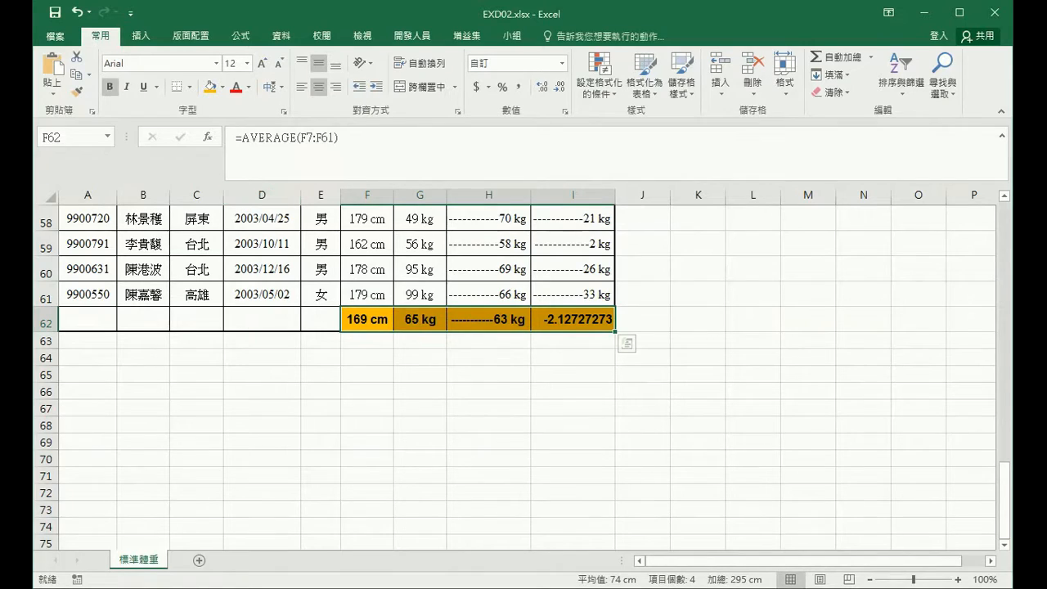
Apply the custom number format 0"公斤";[紅色]"減"0"公斤";[藍色]"完美身材" to I7:I62.
{"action": "left_click", "coordinate": [74, 134]}
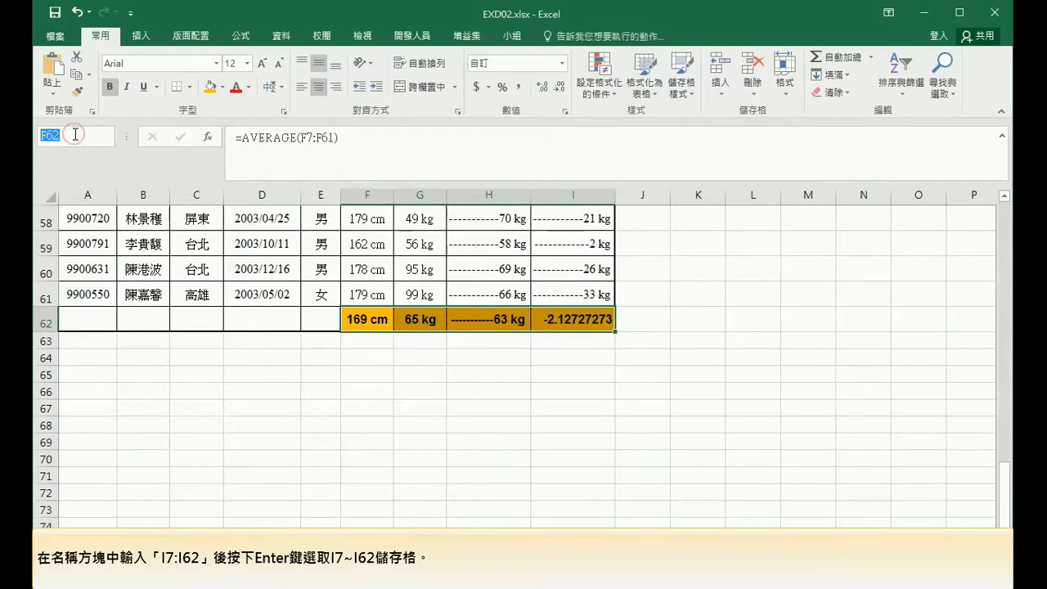
{"action": "type", "text": "I7:I62"}
{"action": "key", "text": "Return"}
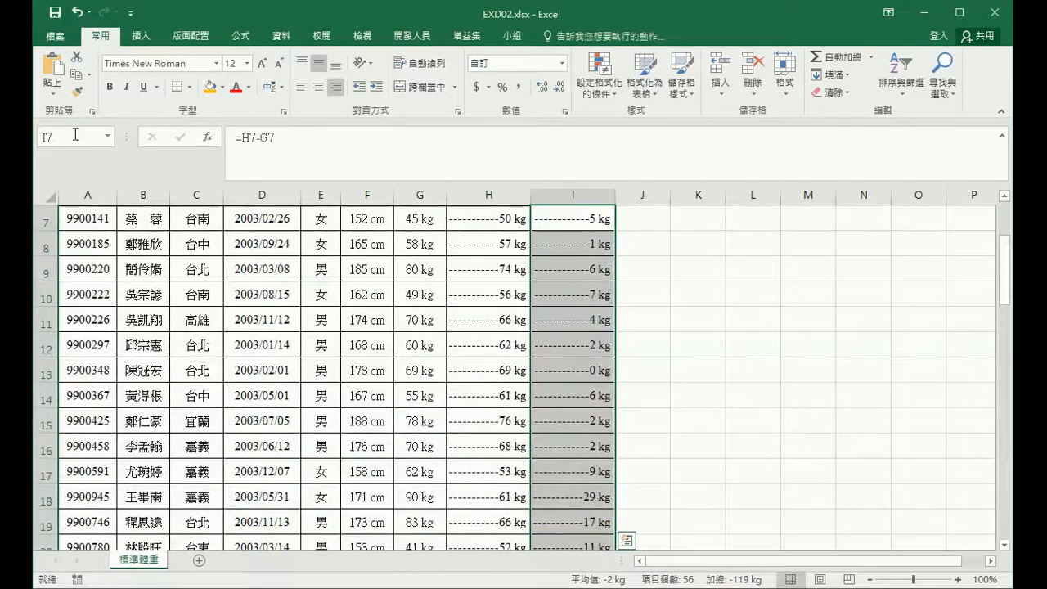
{"action": "left_click", "coordinate": [570, 119]}
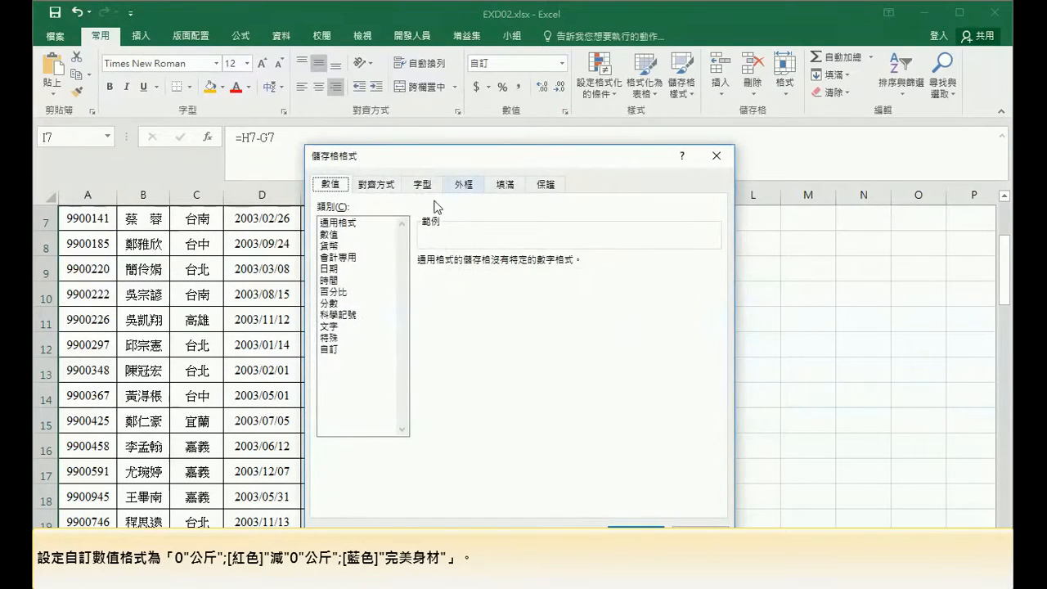
{"action": "left_click", "coordinate": [329, 349]}
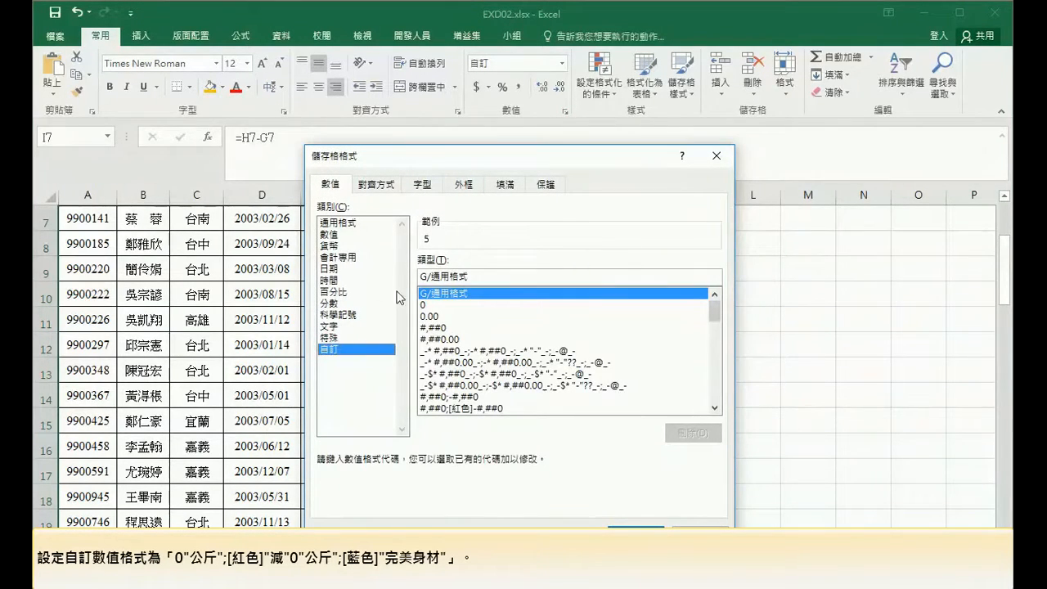
{"action": "left_click_drag", "start_coordinate": [476, 277], "coordinate": [367, 277]}
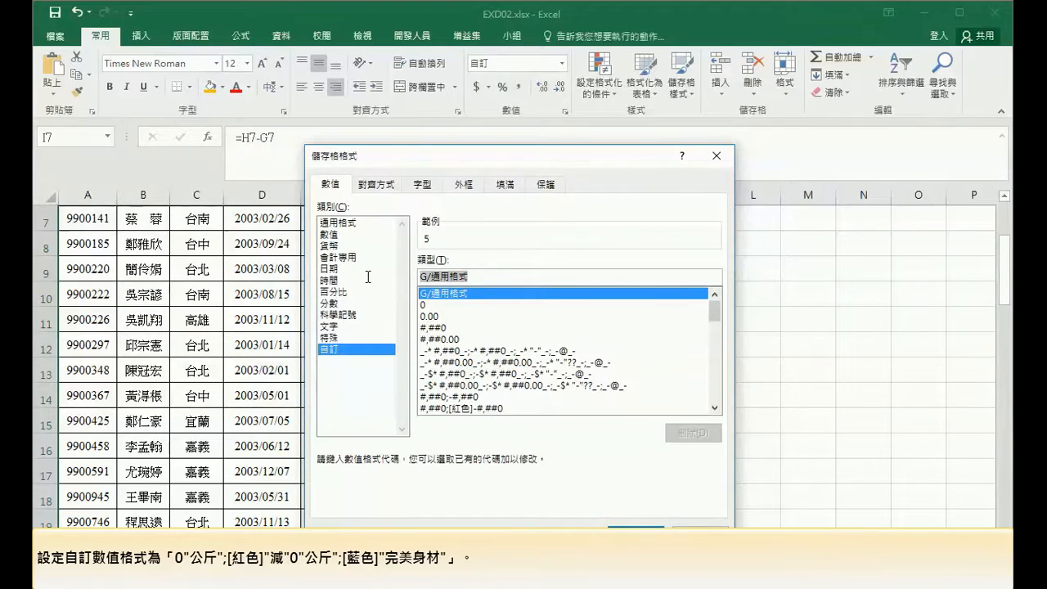
{"action": "type", "text": "0"}
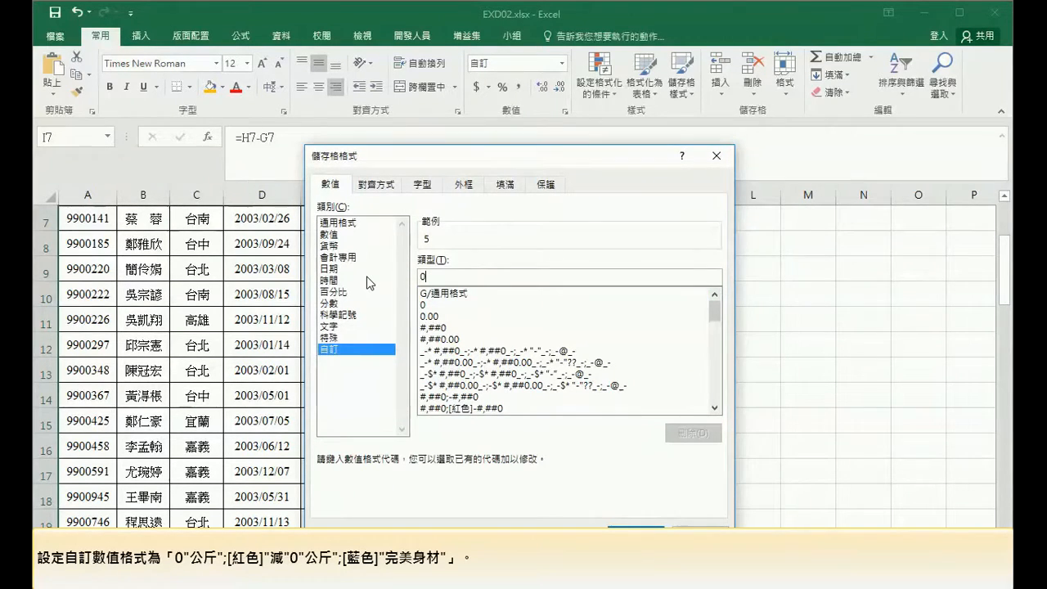
{"action": "type", "text": "\"公斤"}
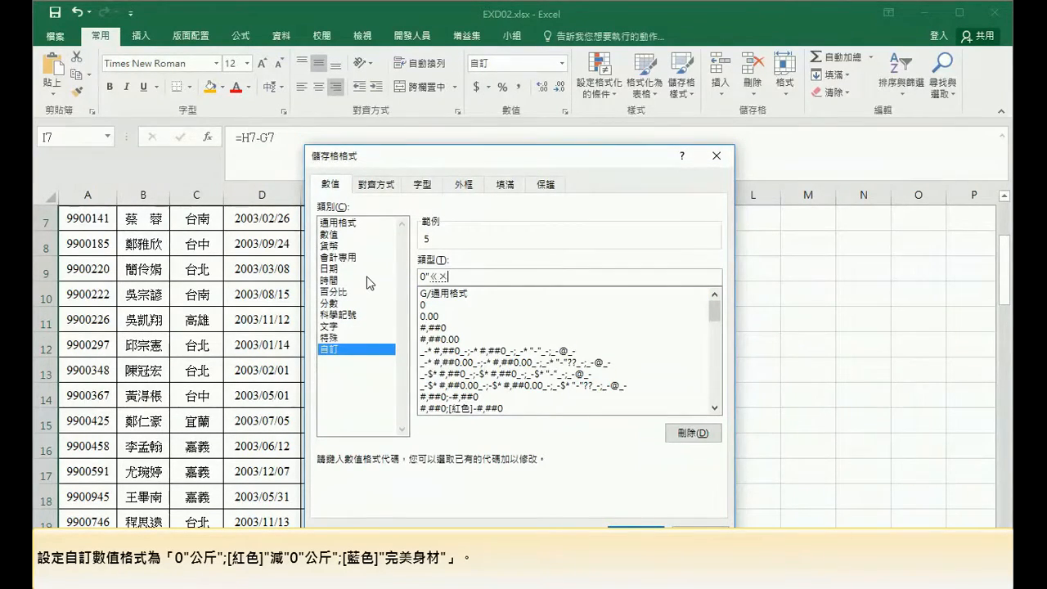
{"action": "type", "text": "\";[紅色]\"減\"0"}
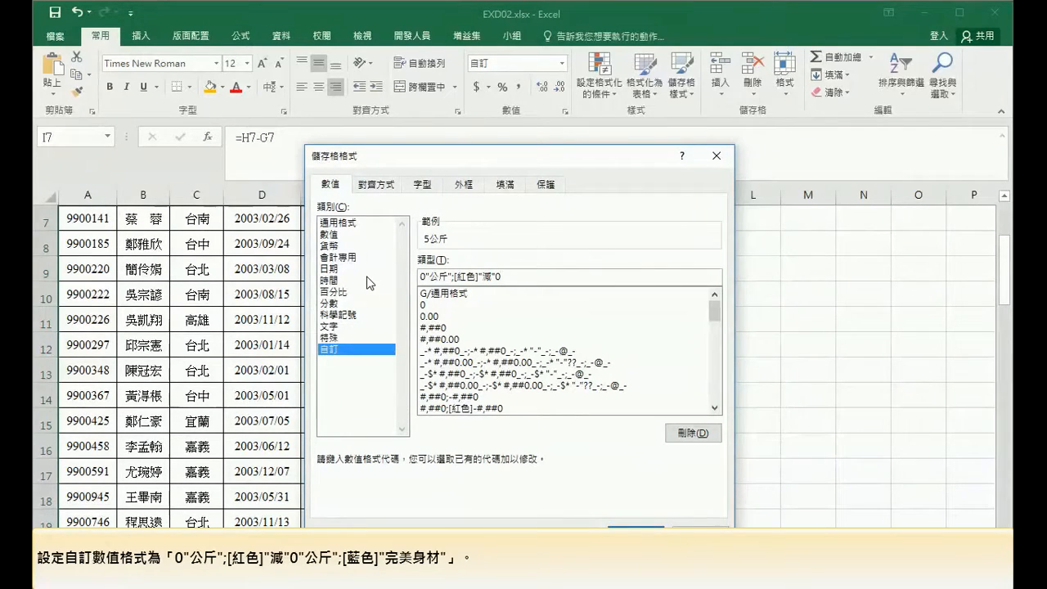
{"action": "type", "text": "\"公斤"}
{"action": "type", "text": "\";[藍色"}
{"action": "type", "text": "]\"完美身"}
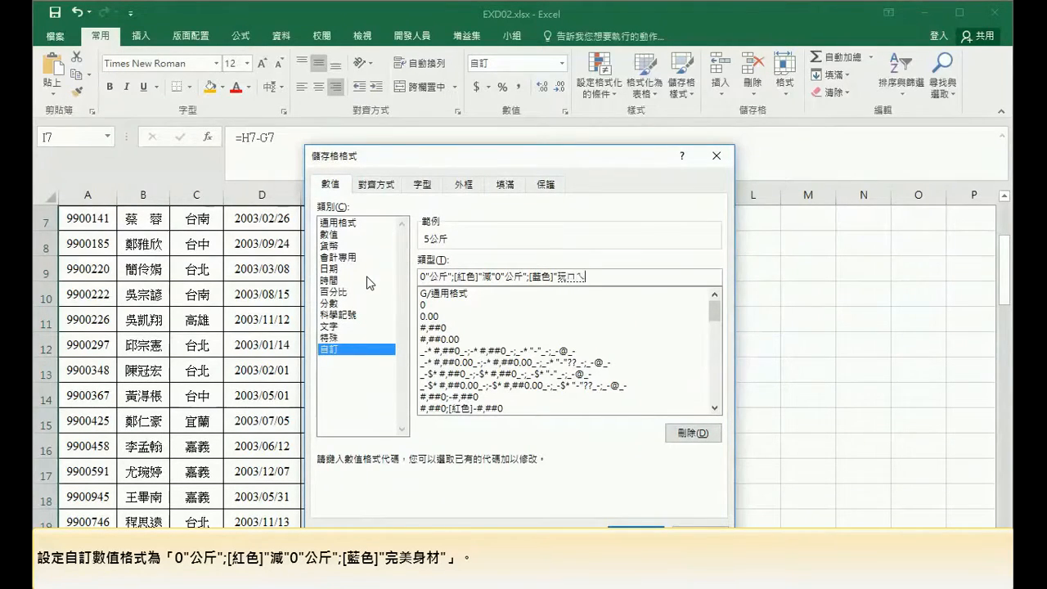
{"action": "type", "text": "材"}
{"action": "left_click", "coordinate": [636, 530]}
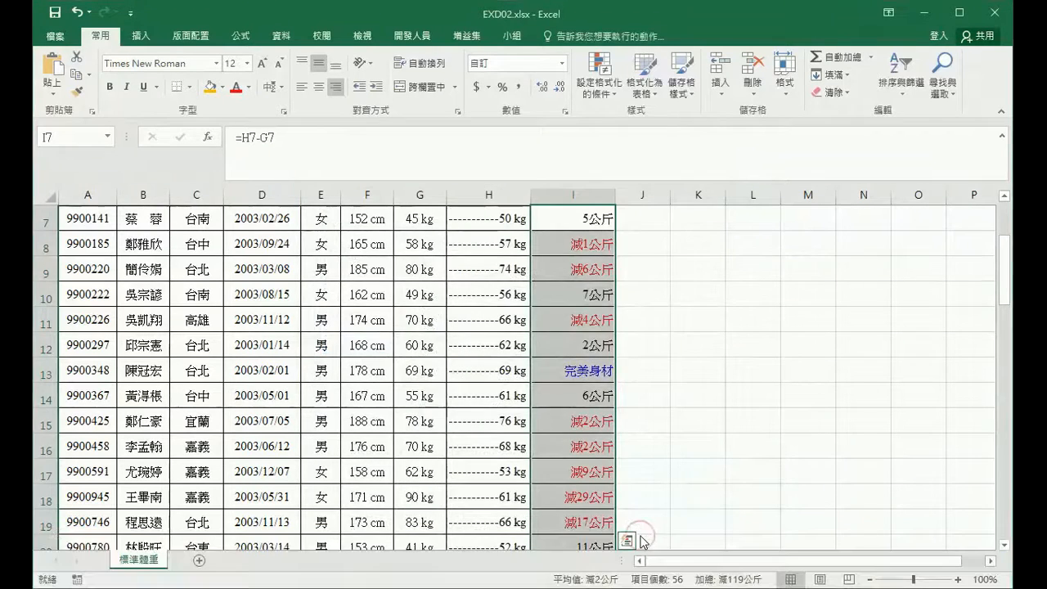
Select A6:I62 and define it as the named range 學生名冊.
{"action": "left_click", "coordinate": [83, 137]}
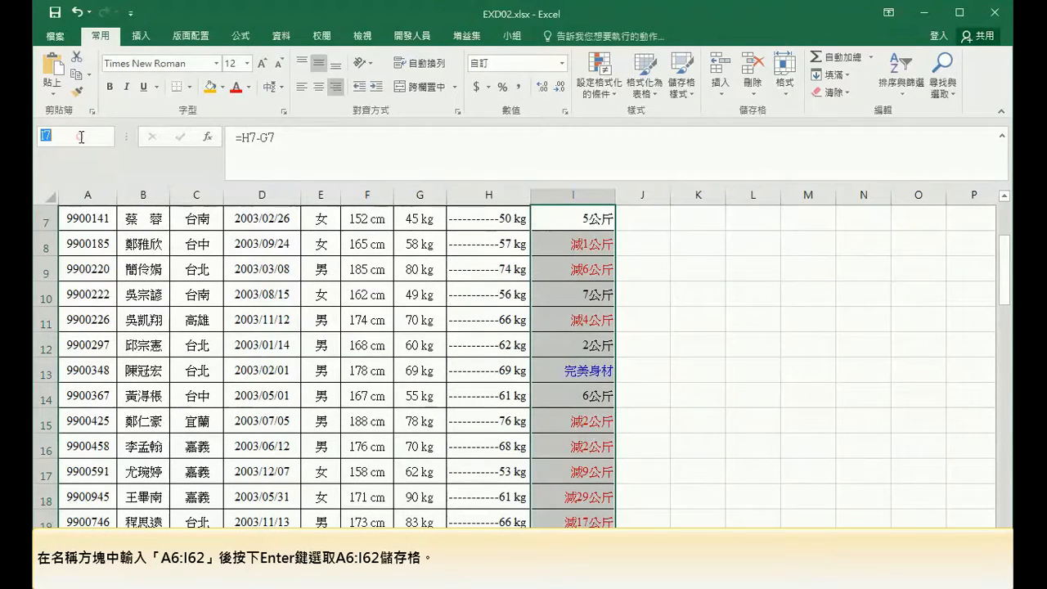
{"action": "type", "text": "A6:"}
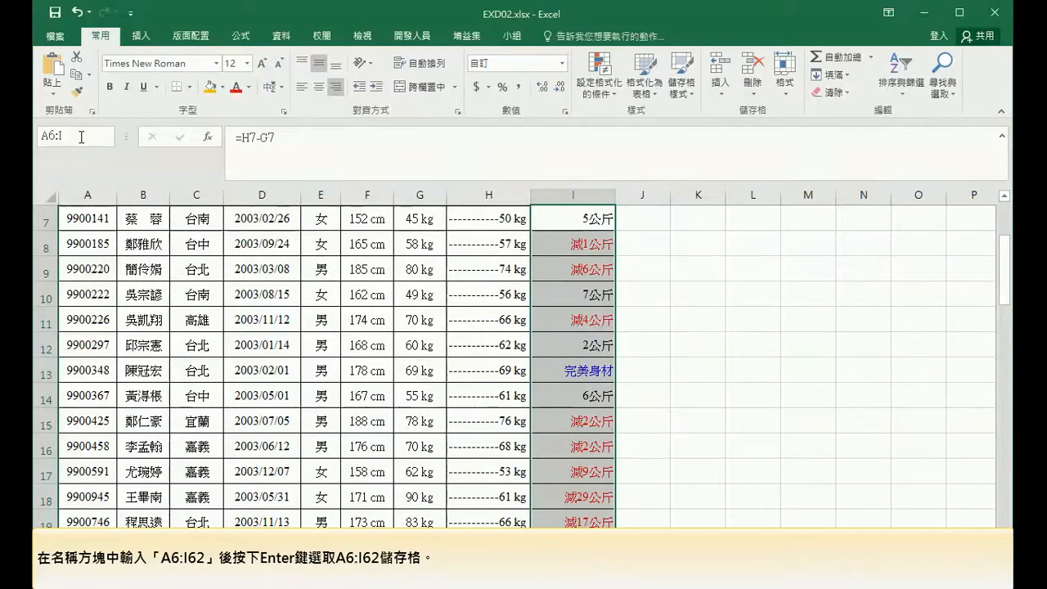
{"action": "type", "text": "I62"}
{"action": "key", "text": "Return"}
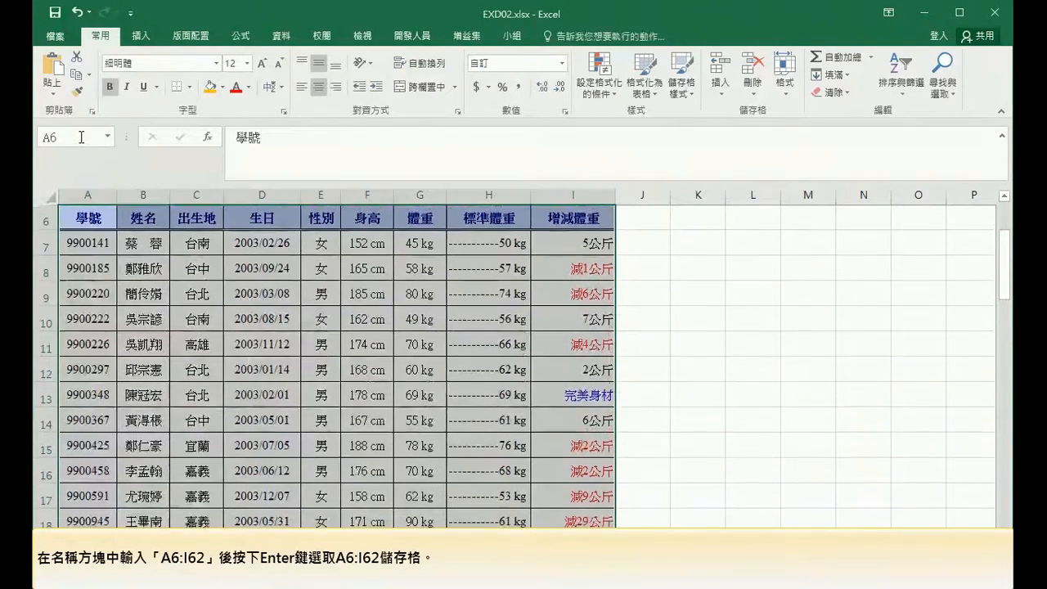
{"action": "left_click", "coordinate": [81, 137]}
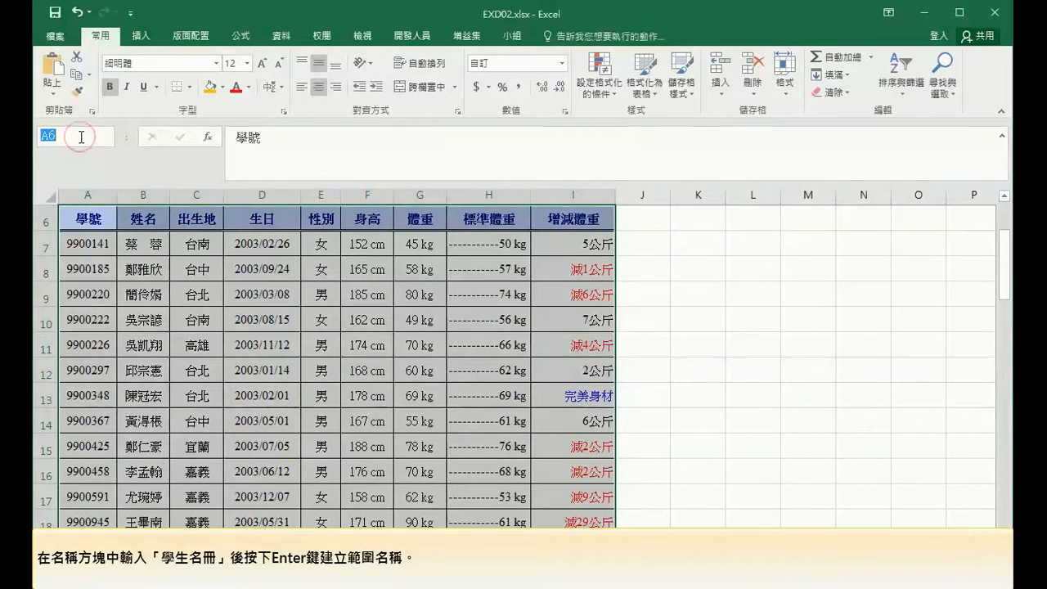
{"action": "type", "text": "ㄒㄩㄝˊㄕㄥ ㄇ"}
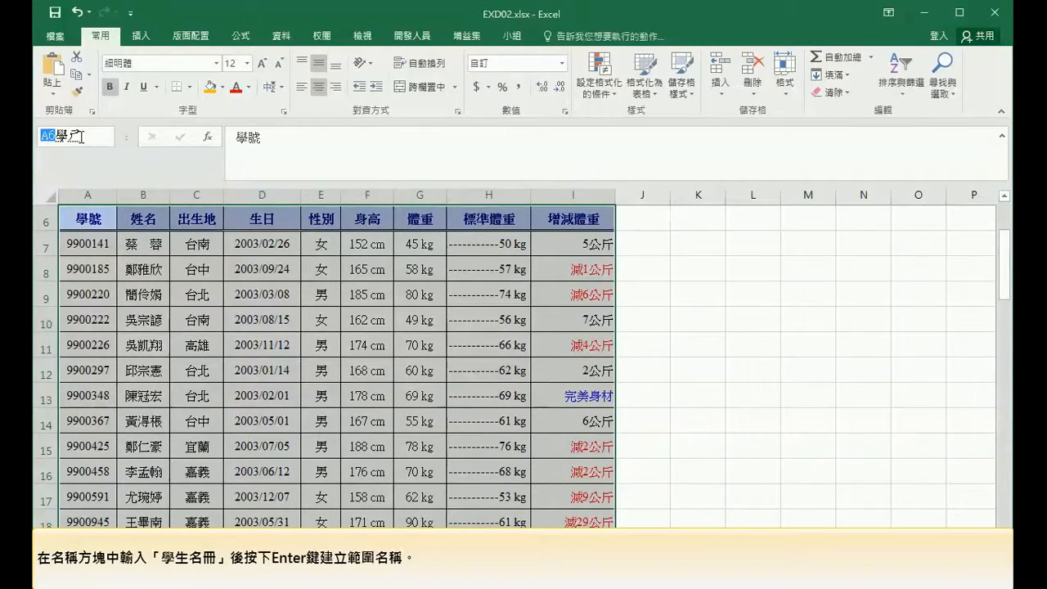
{"action": "type", "text": "ㄧㄥˊㄘㄜˋ"}
{"action": "key", "text": "Return"}
{"action": "key", "text": "Return"}
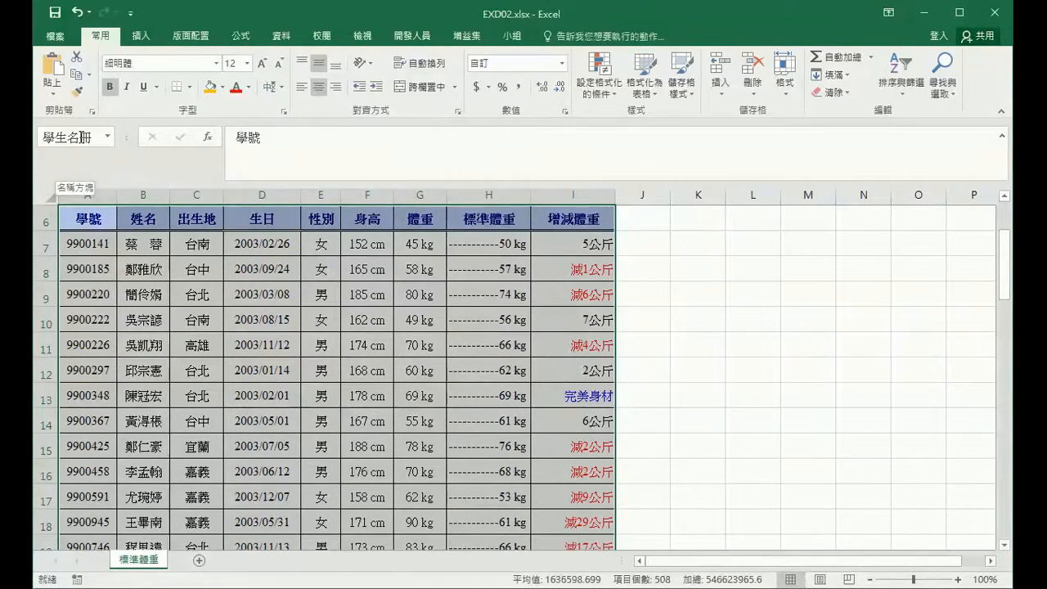
In Page Setup, set the print area to 學生名冊 and the rows to repeat at top to $6:$6.
{"action": "left_click", "coordinate": [185, 37]}
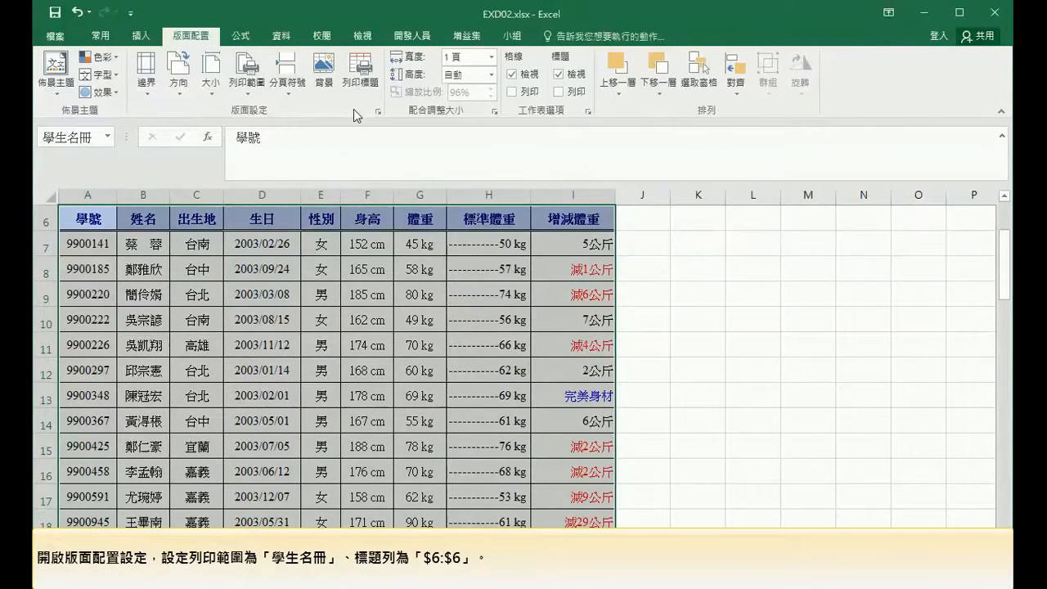
{"action": "left_click", "coordinate": [377, 111]}
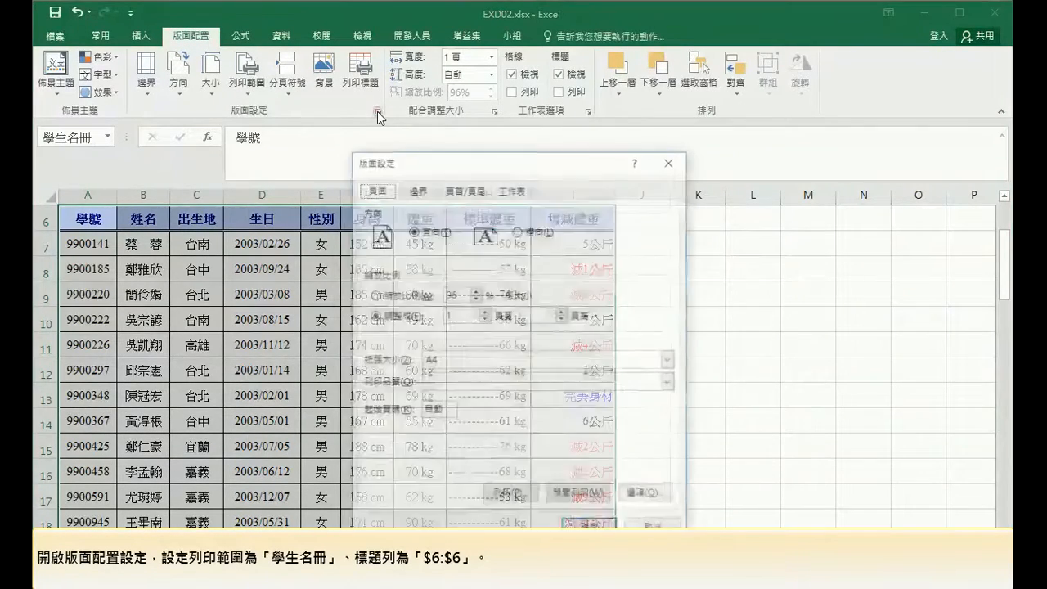
{"action": "left_click", "coordinate": [511, 189]}
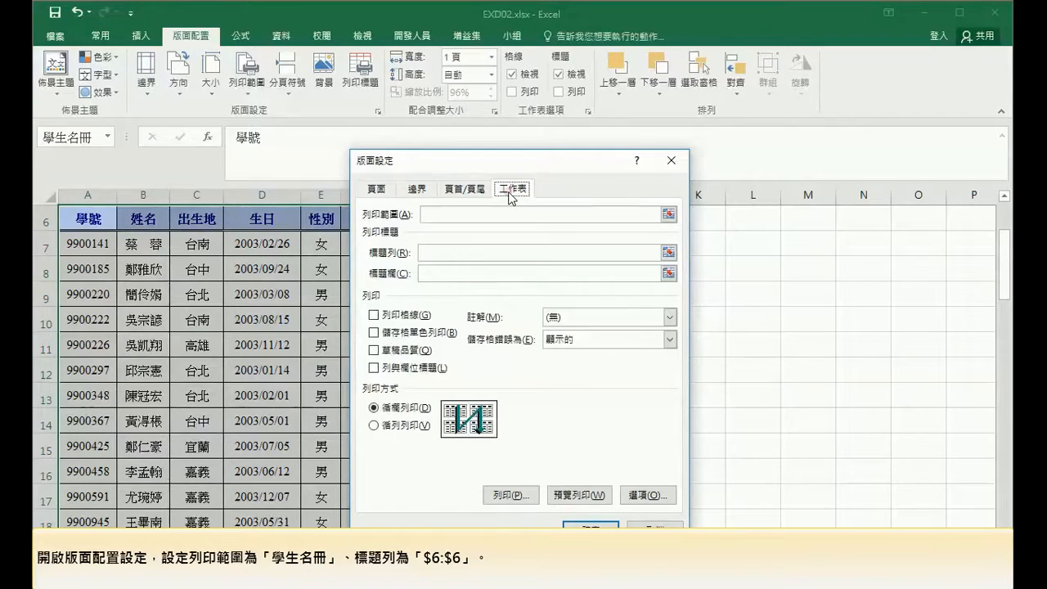
{"action": "left_click", "coordinate": [505, 215]}
{"action": "type", "text": "學"}
{"action": "type", "text": "生明ㄘ"}
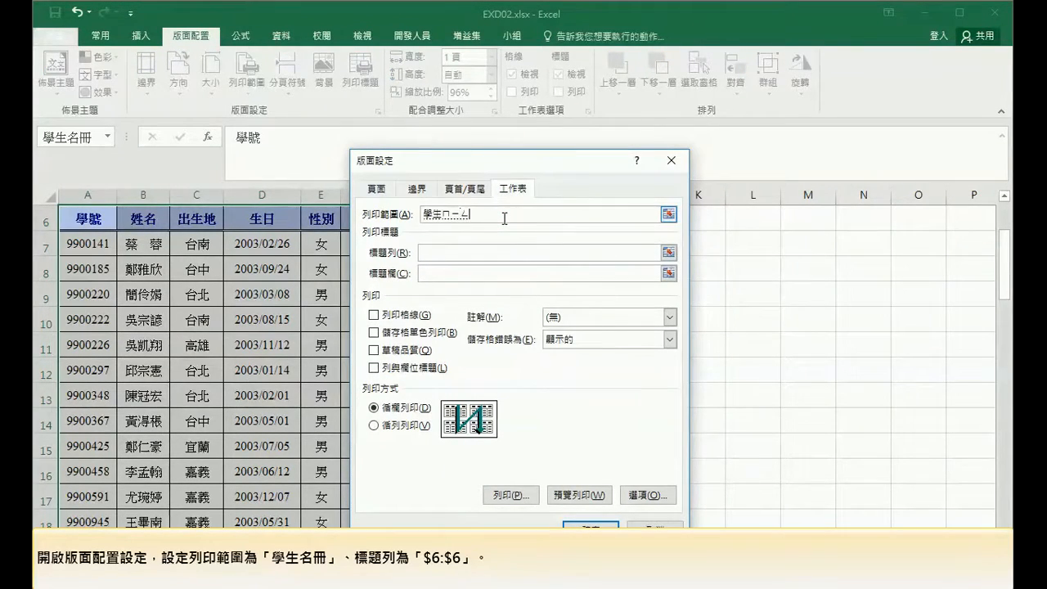
{"action": "left_click", "coordinate": [496, 252]}
{"action": "left_click", "coordinate": [51, 218]}
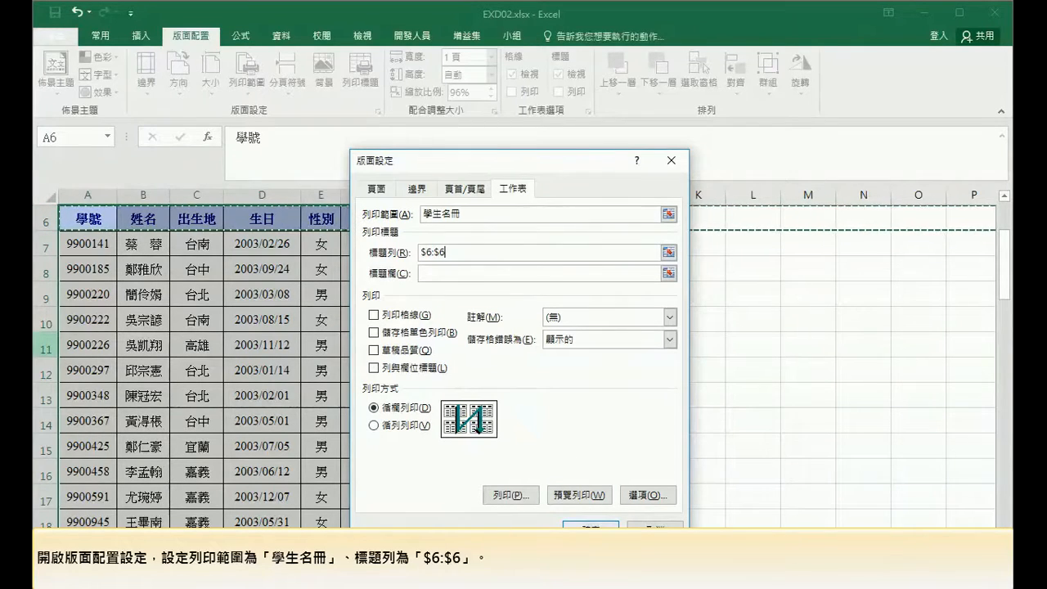
{"action": "left_click", "coordinate": [589, 529]}
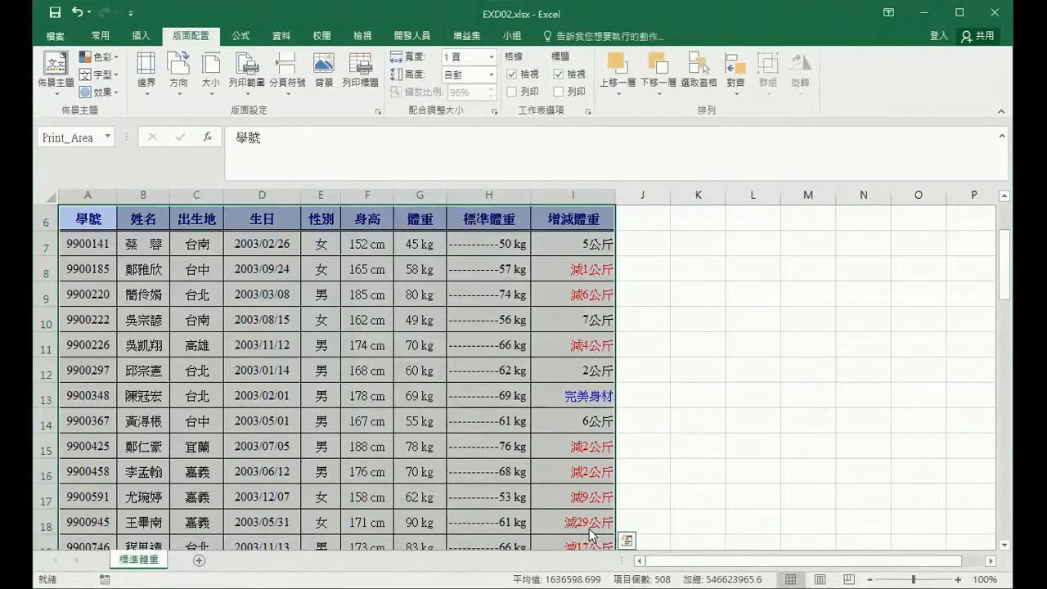
Save the workbook as EXA02.xlsx in the ANS.CSF folder.
{"action": "left_click", "coordinate": [69, 41]}
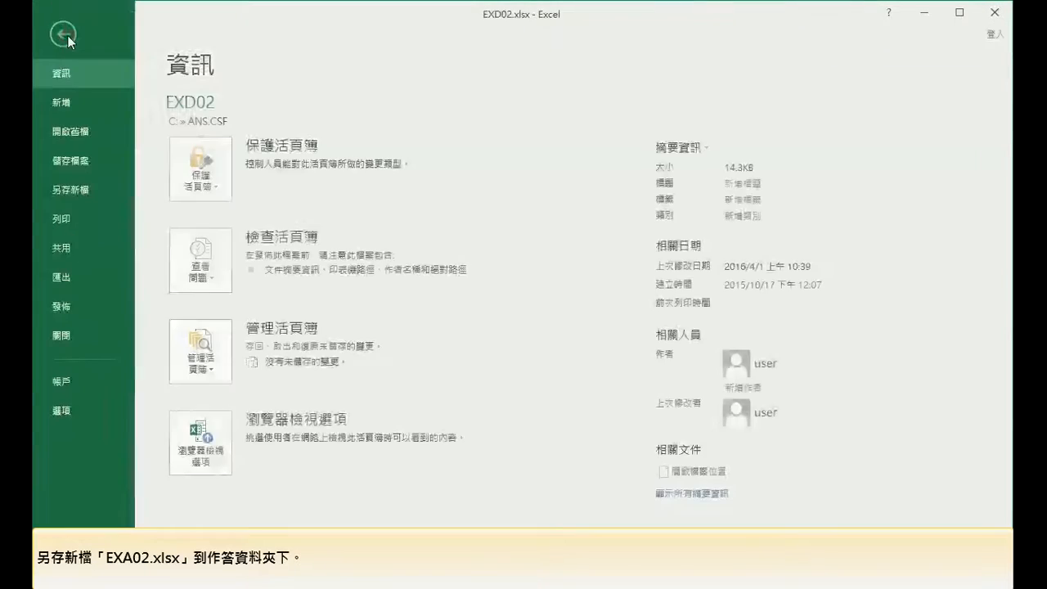
{"action": "left_click", "coordinate": [85, 191]}
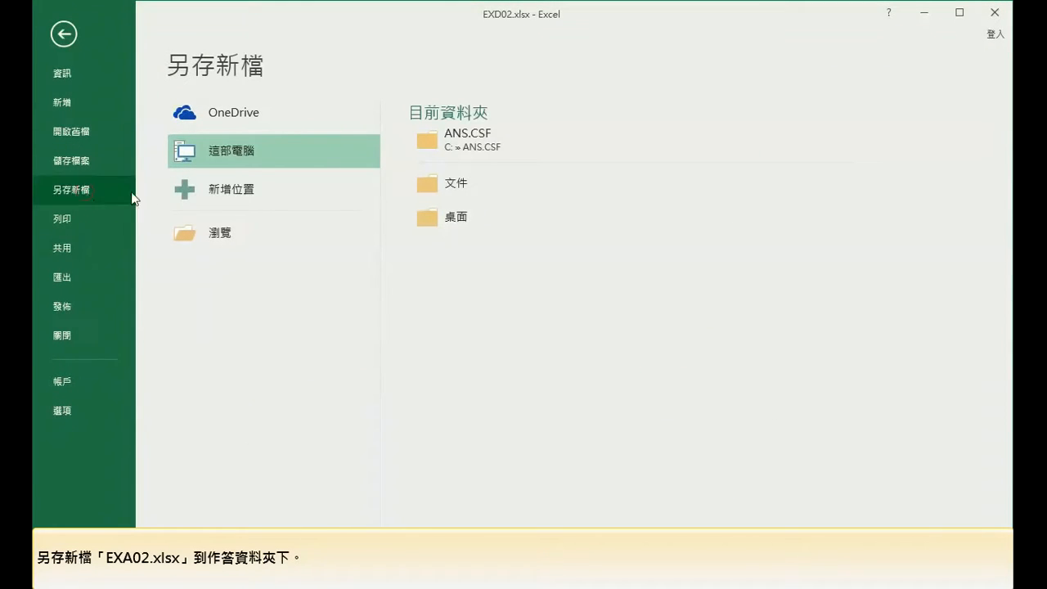
{"action": "left_click", "coordinate": [449, 142]}
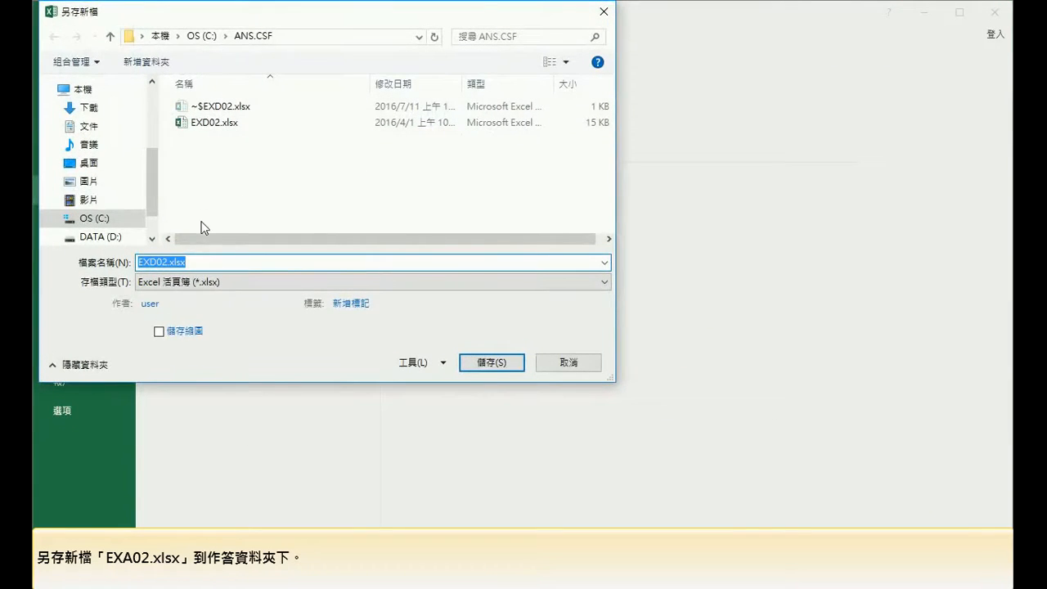
{"action": "left_click", "coordinate": [152, 262]}
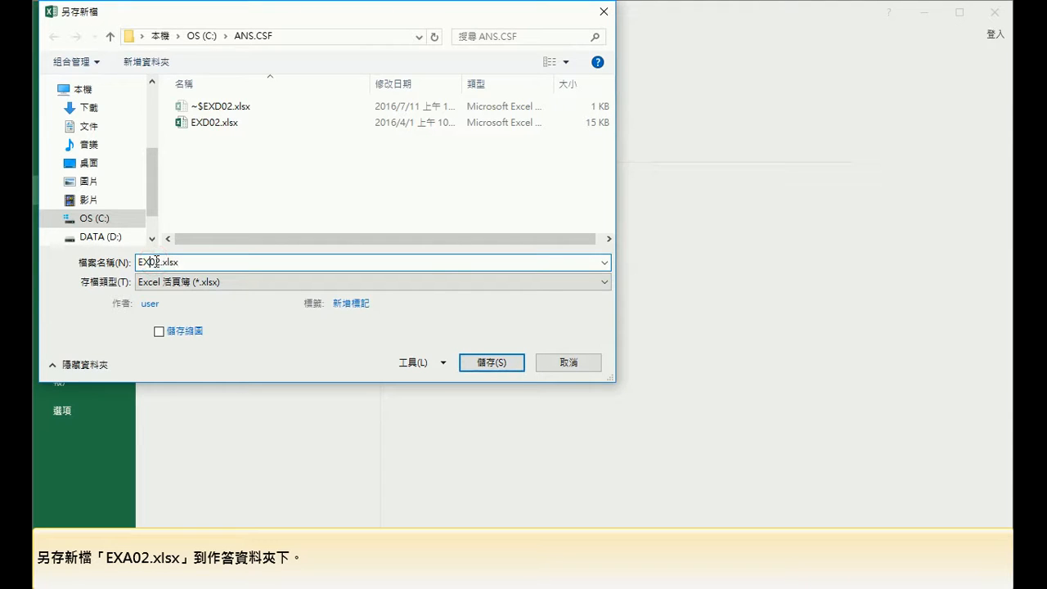